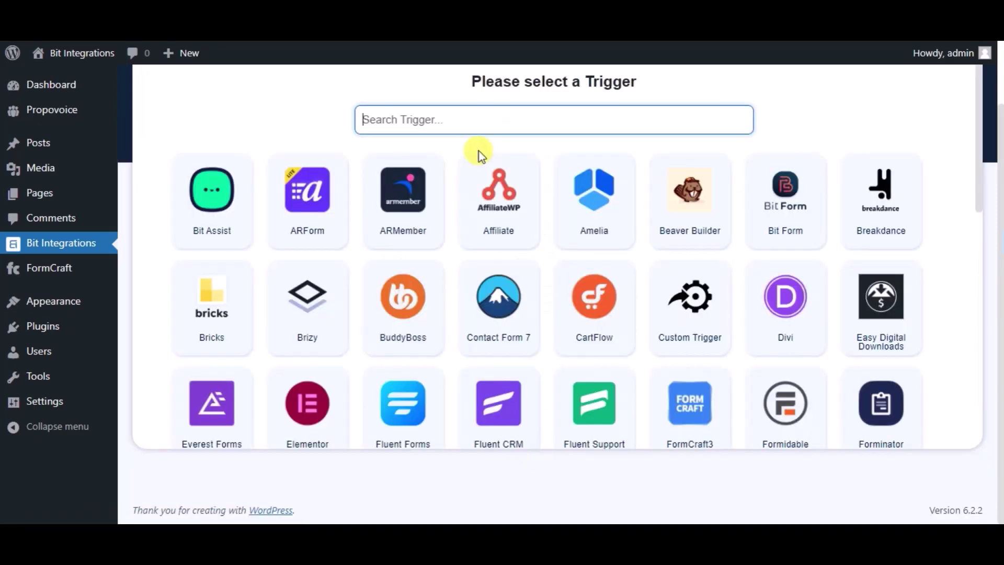
Choose FormCraft3 as the trigger with its 'Bit Integrations' form, then proceed to the actions
type("fo")
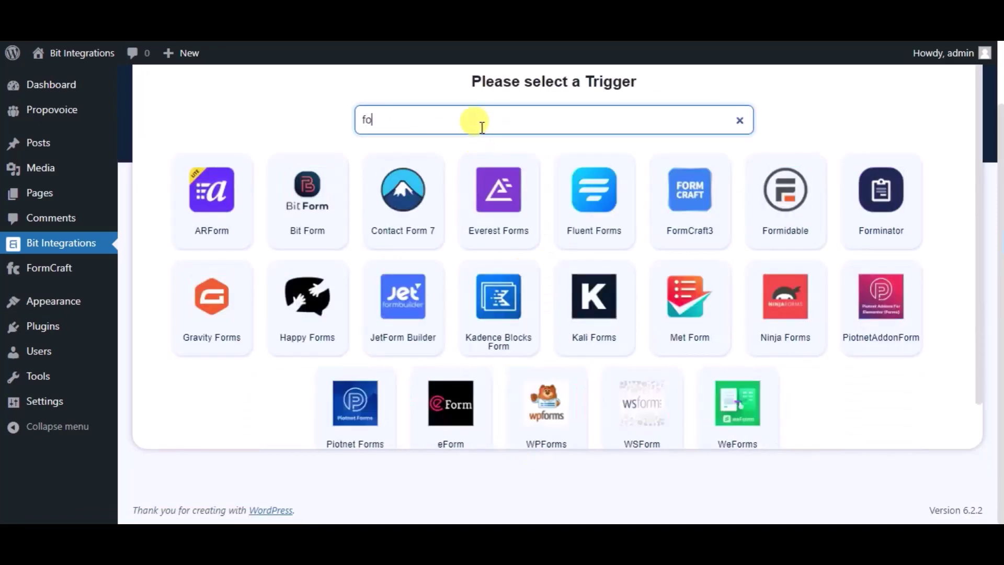
type("rmcraft")
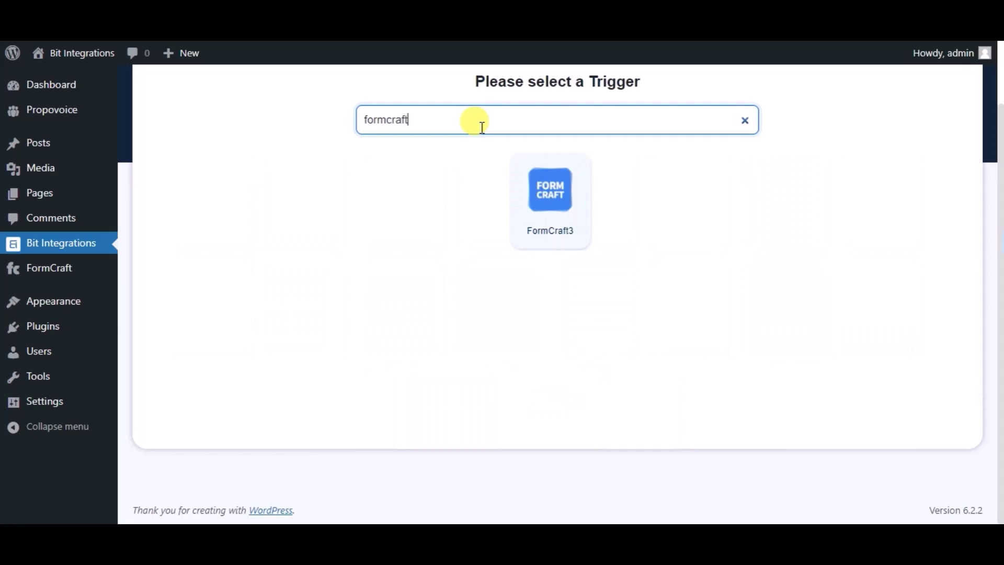
left_click(533, 232)
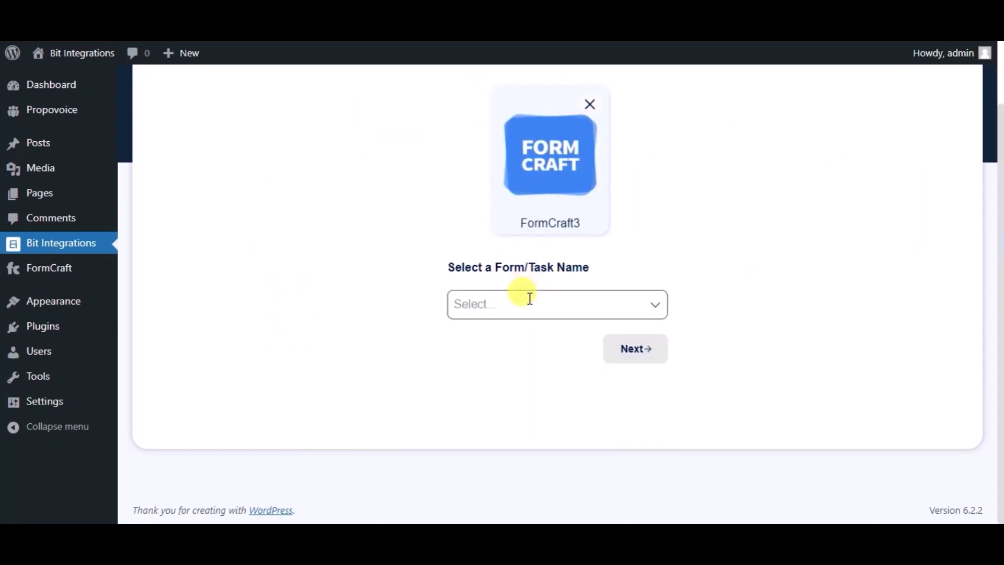
left_click(530, 299)
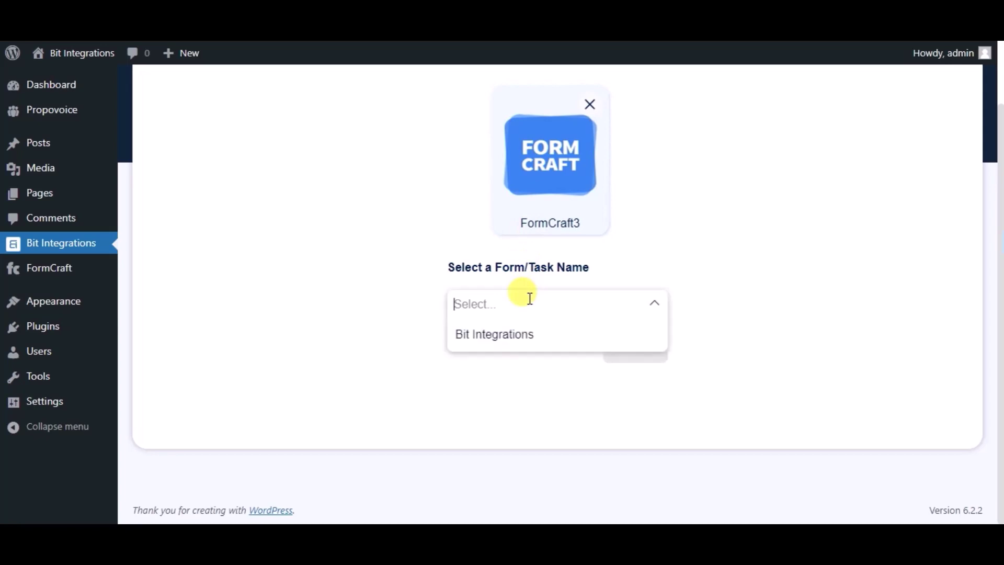
left_click(524, 339)
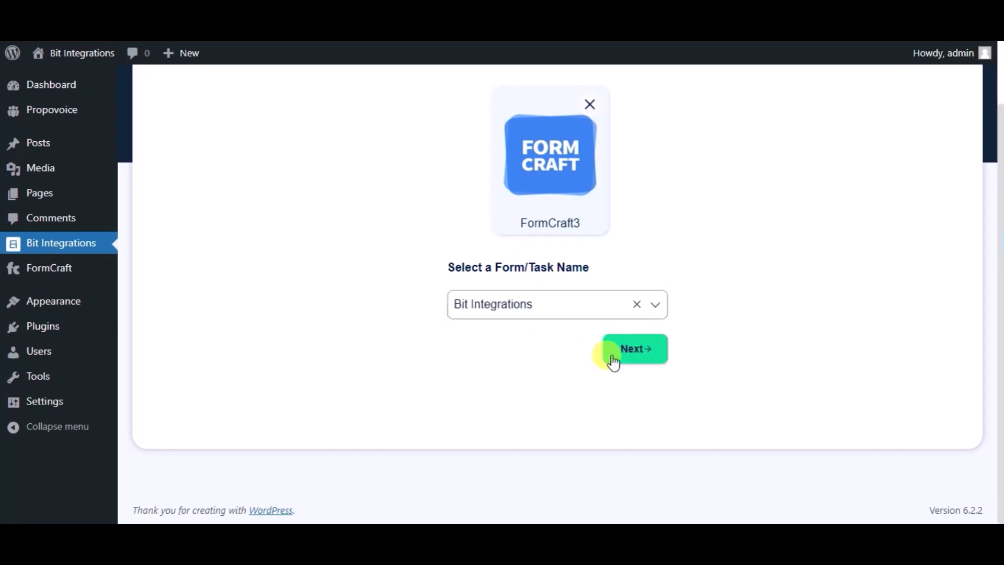
left_click(614, 361)
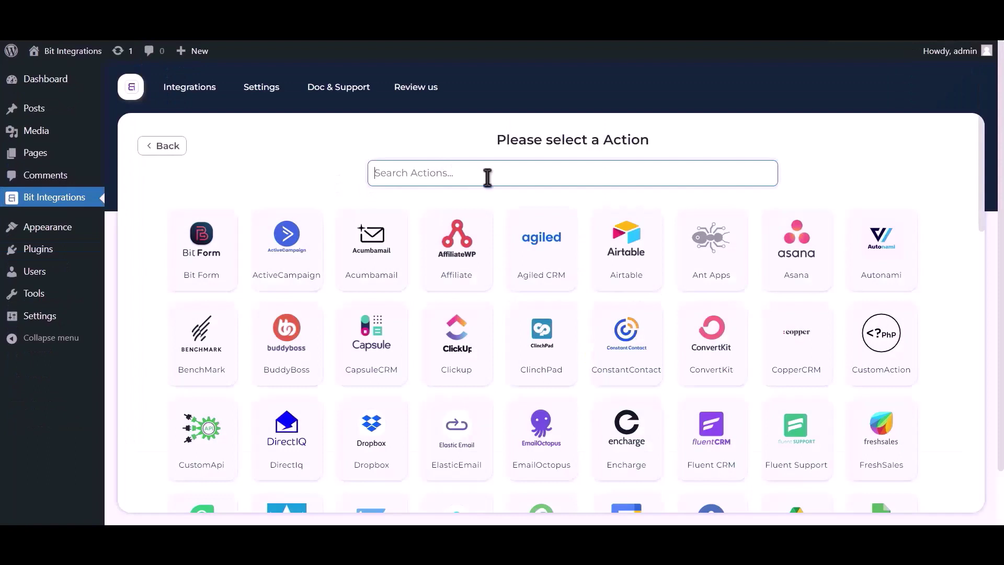
Select Google Sheet as the action and highlight the note on getting the Client ID and secret
type("googl")
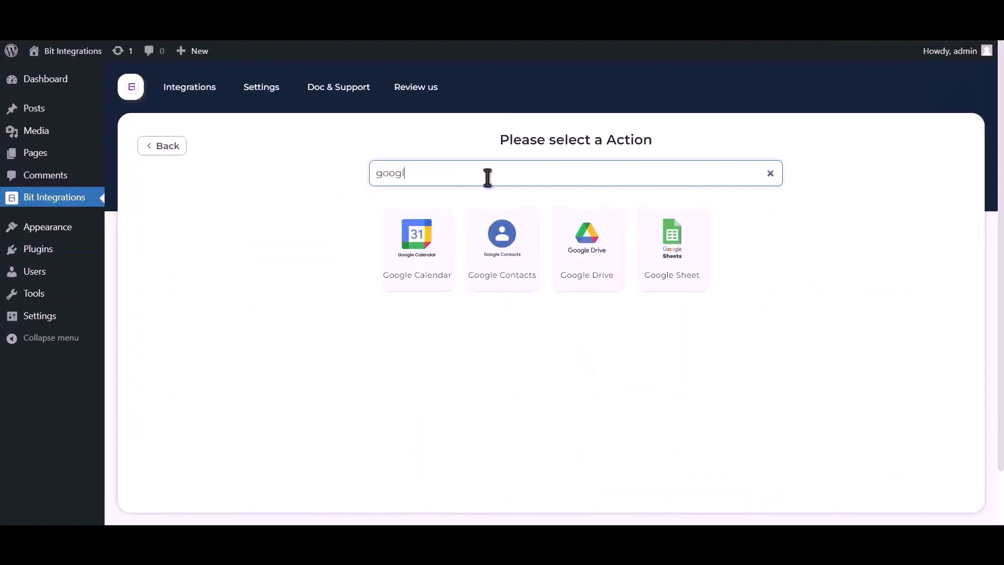
type("e sheet")
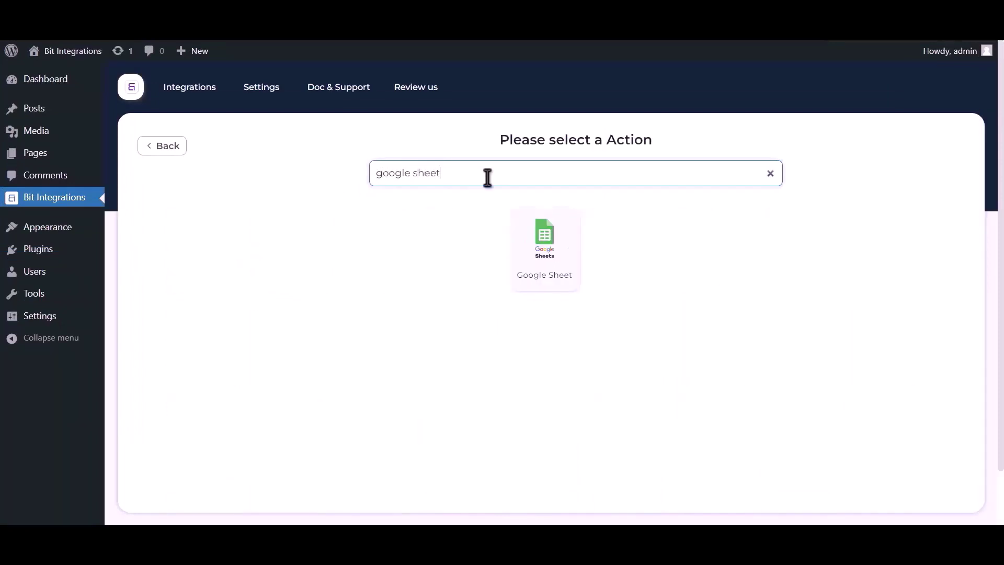
left_click(545, 243)
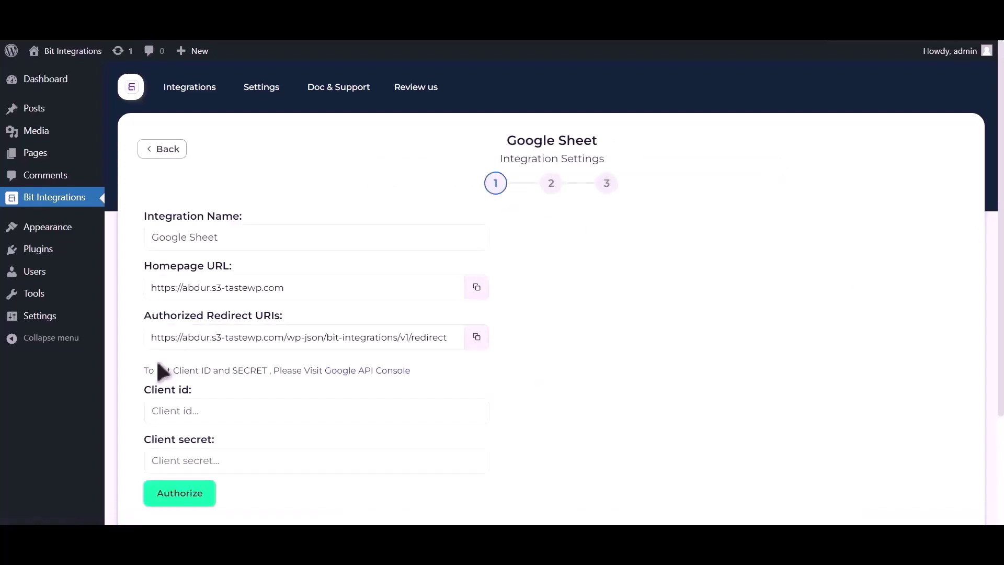
left_click_drag(144, 371, 325, 368)
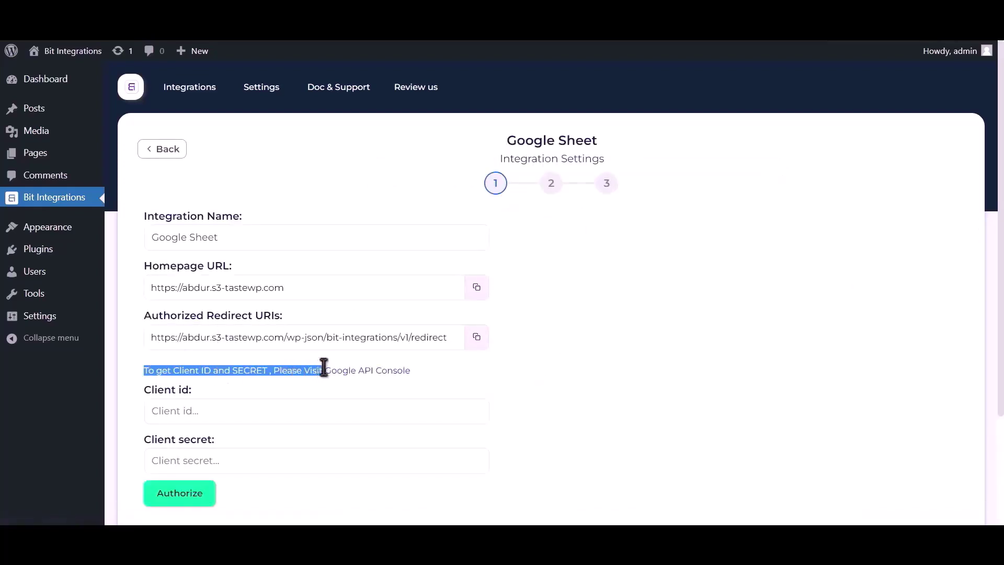
From the Google API Console, find and enable the Google Drive API
left_click(350, 371)
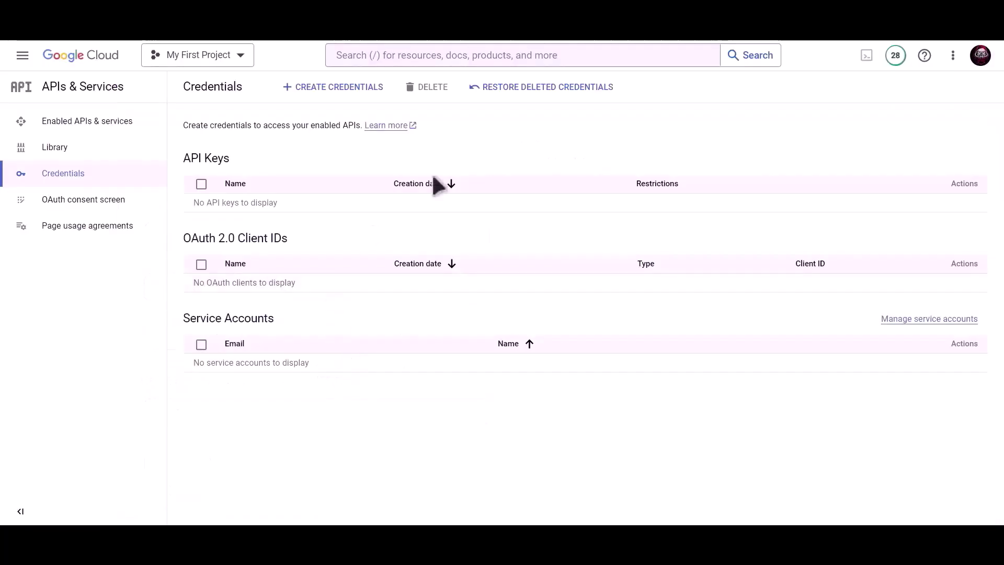
left_click(458, 91)
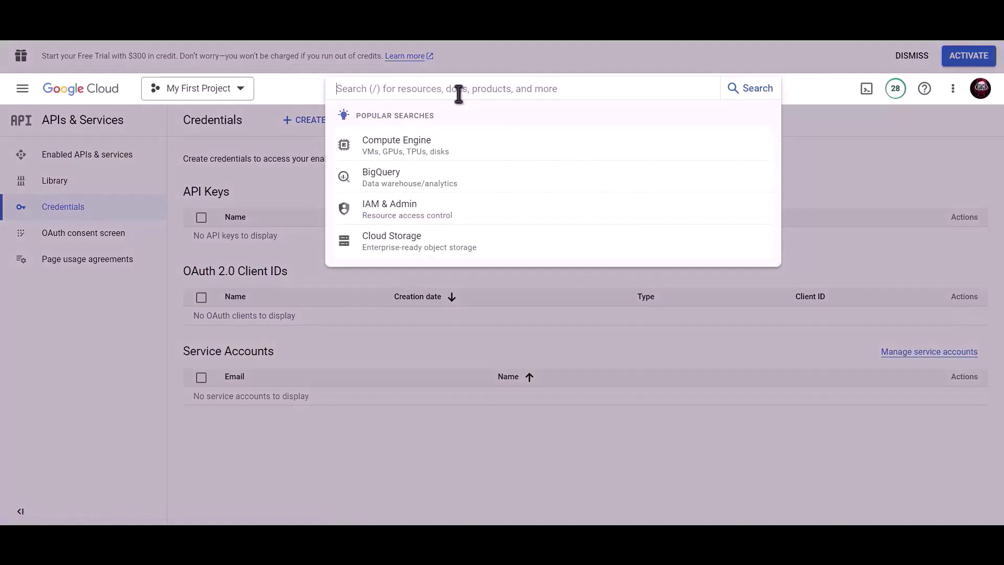
type("Google drive api")
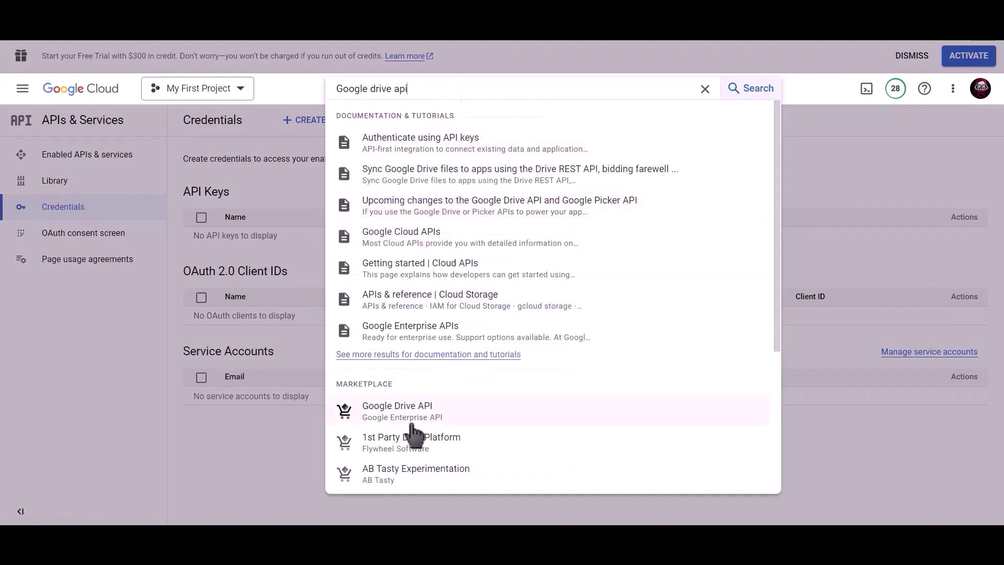
left_click(416, 409)
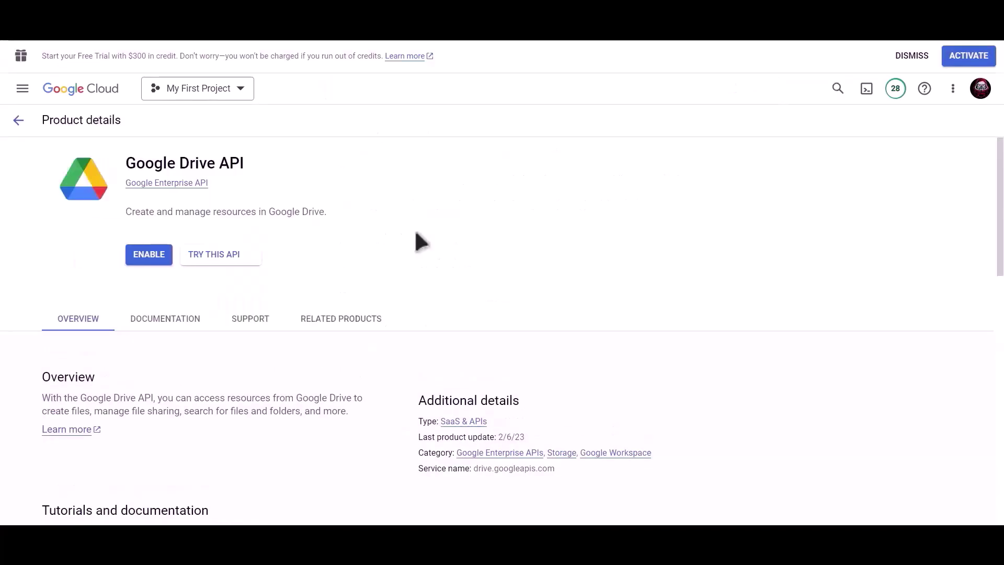
left_click(147, 255)
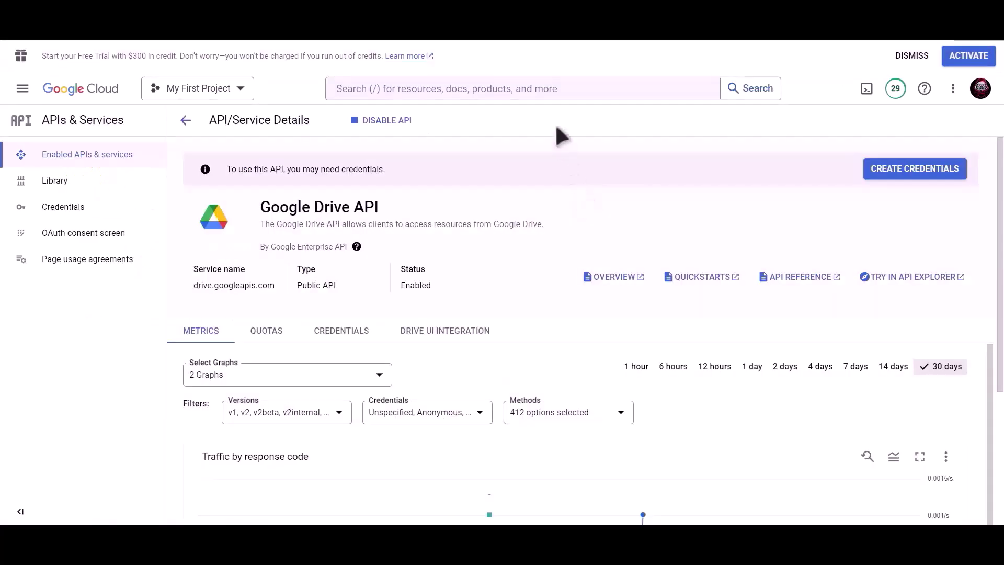
Enable the Google Sheets API and go to the project's Credentials page
left_click(536, 88)
type("googl")
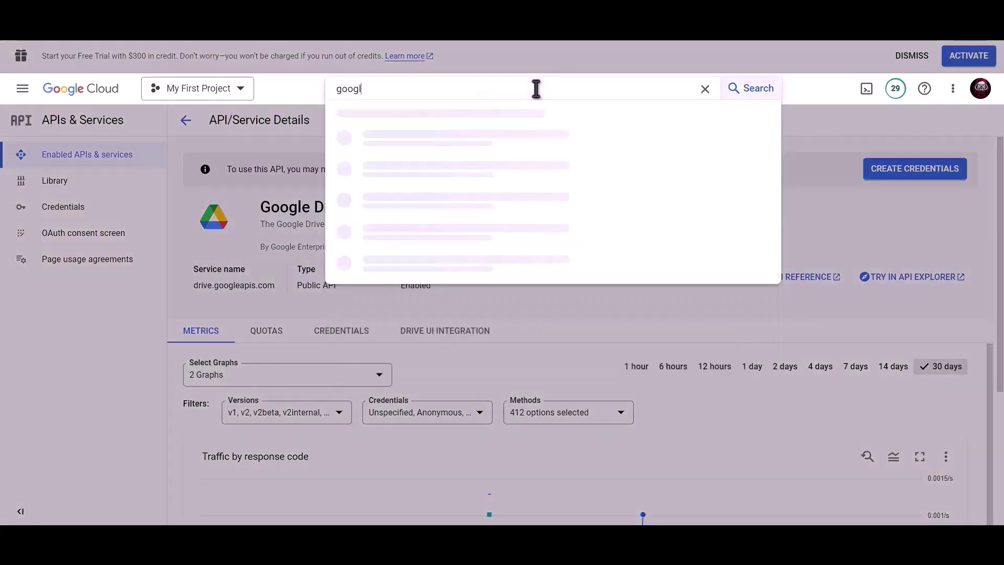
type("e sheet")
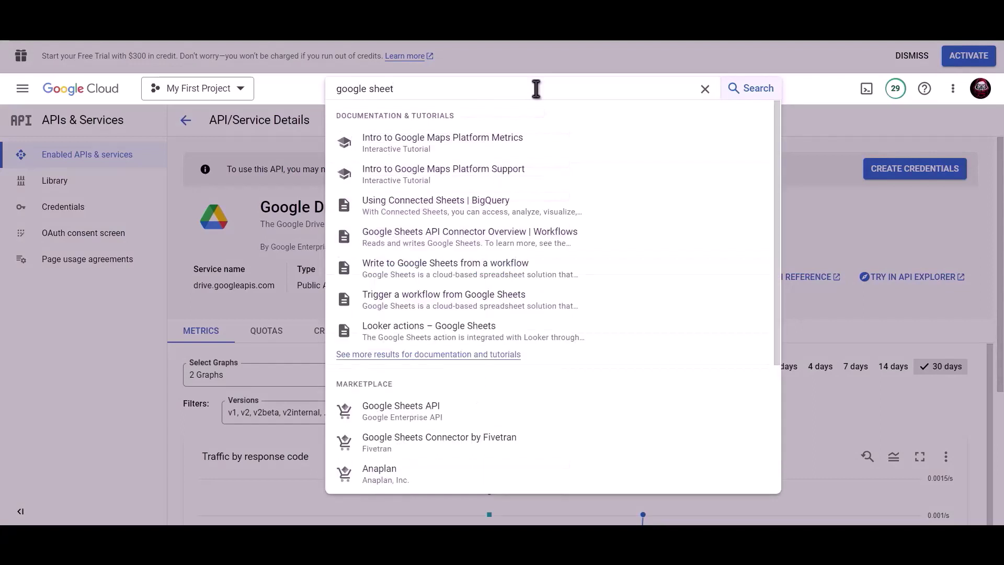
left_click(421, 410)
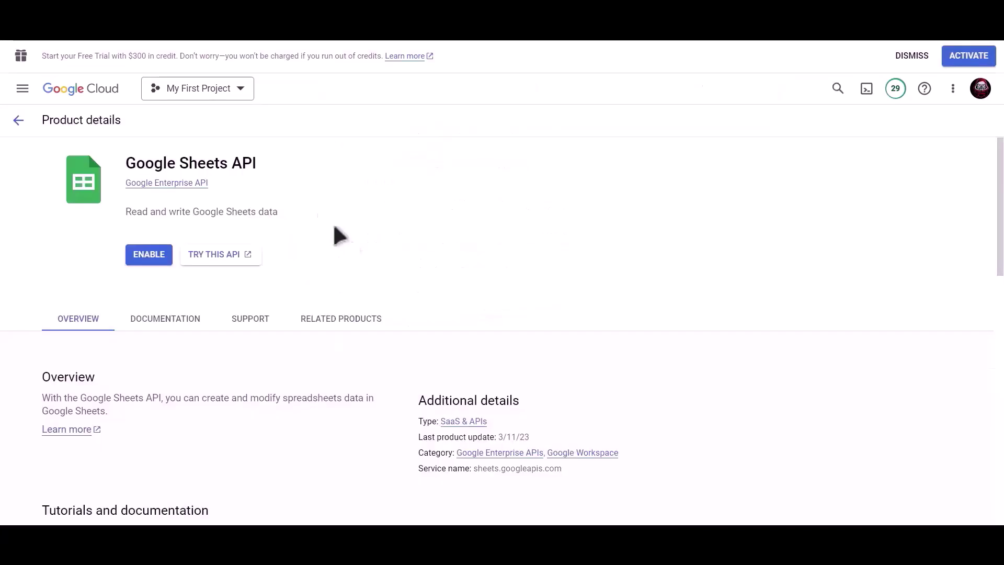
left_click(143, 256)
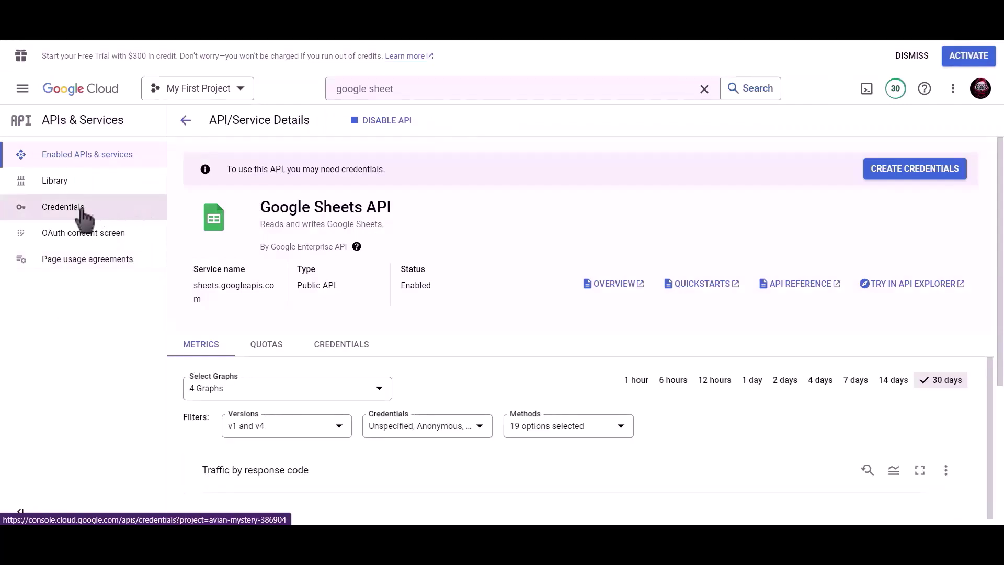
left_click(92, 216)
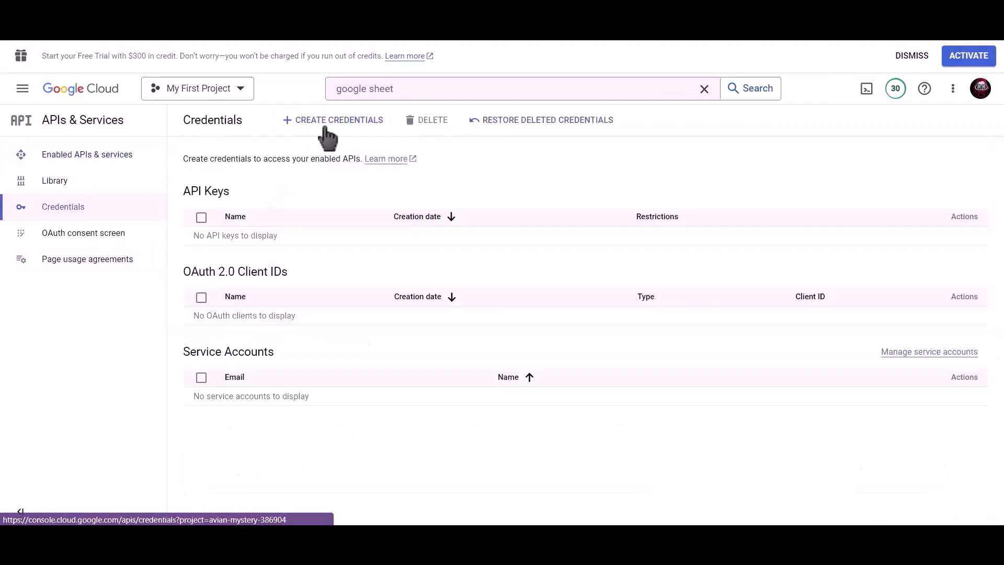
Begin an OAuth client ID of type Web application, renaming 'Web client 1' to 'Bit Integrations'
left_click(339, 134)
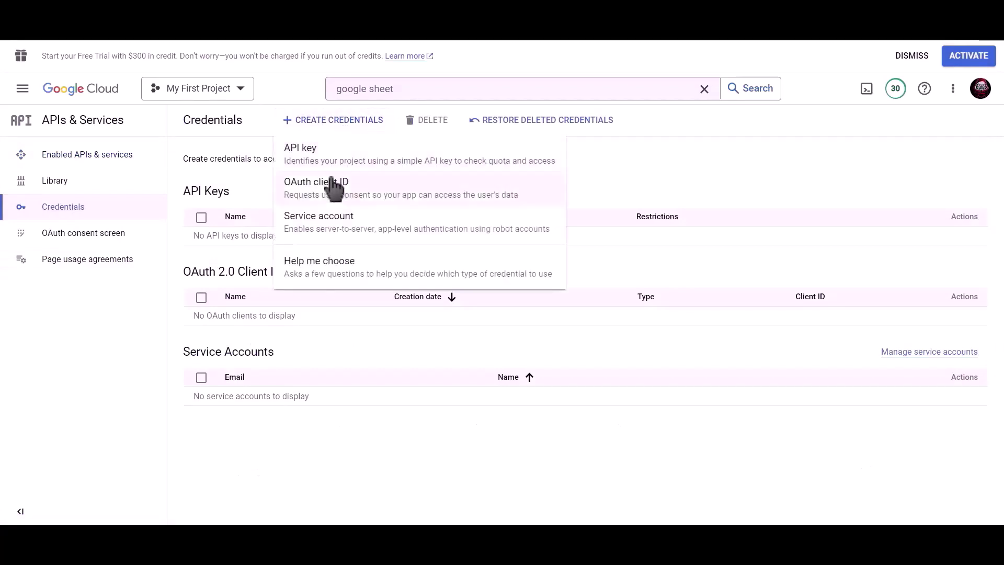
left_click(335, 189)
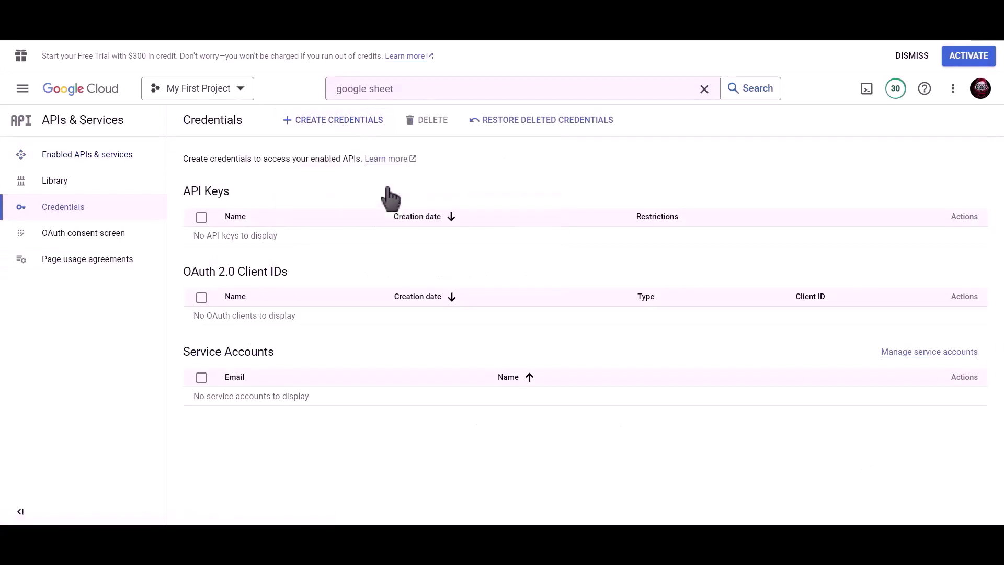
left_click(308, 217)
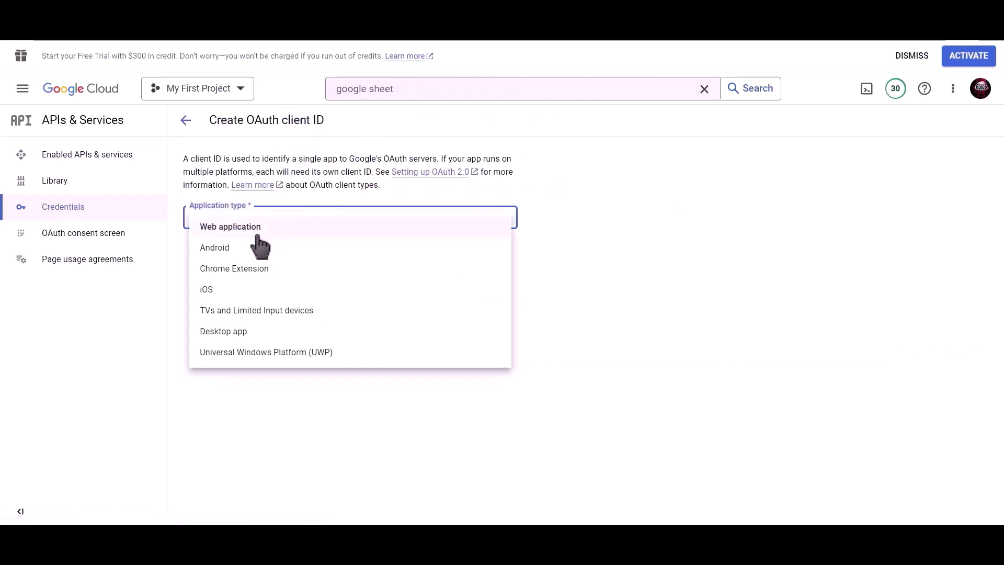
left_click(324, 230)
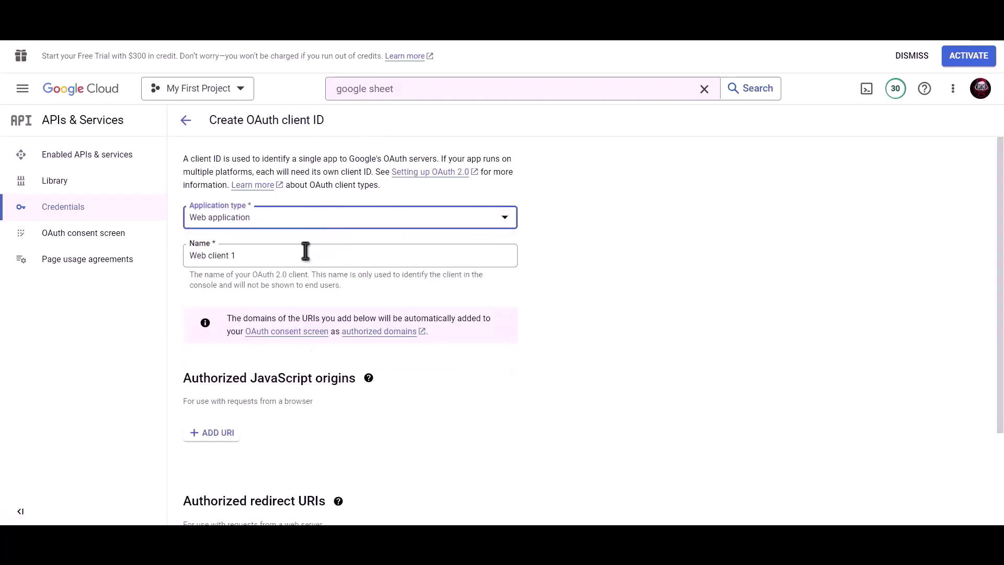
left_click_drag(306, 251, 186, 251)
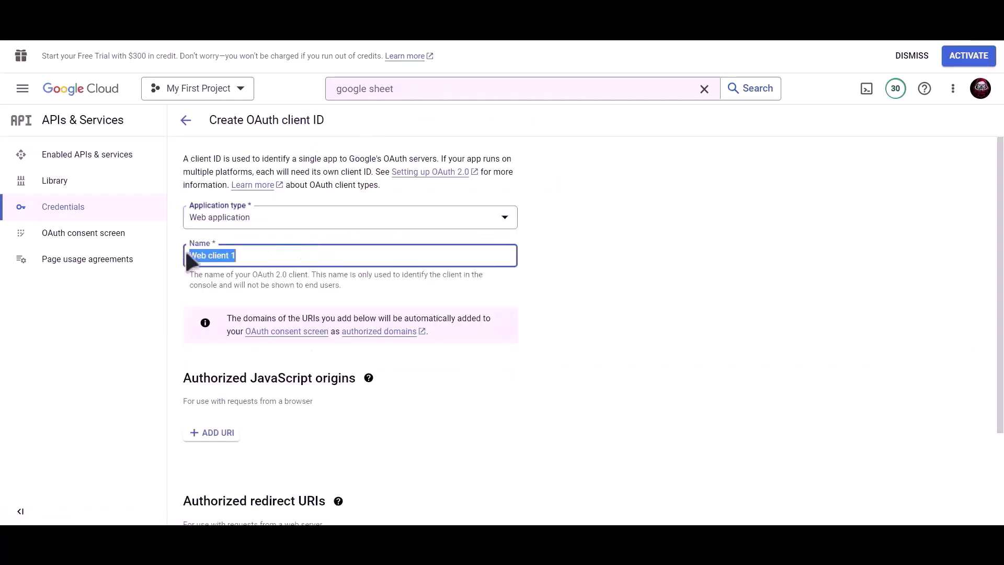
type("Bit Integrations")
scroll(352, 270, "down", 2)
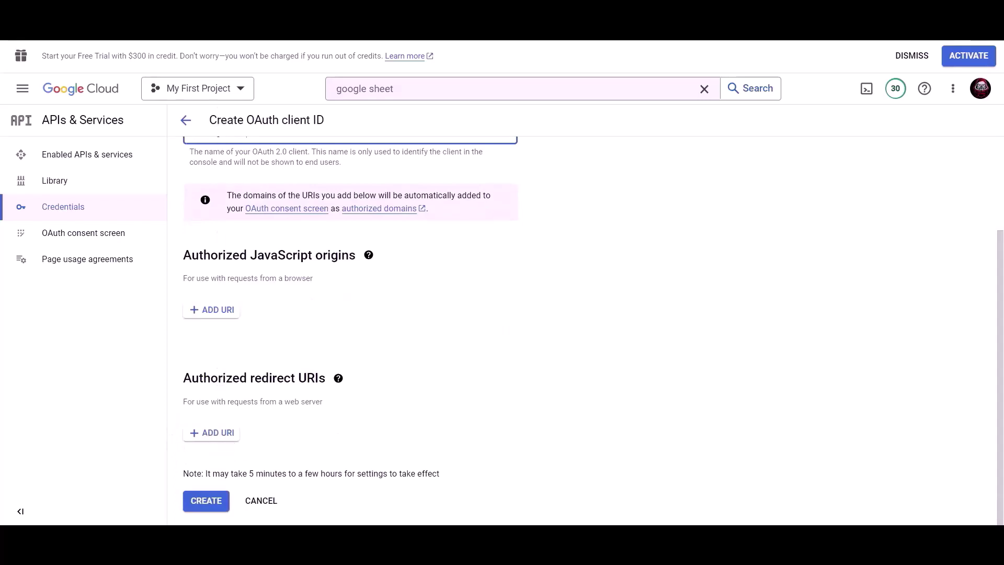
key("ctrl+shift+Tab")
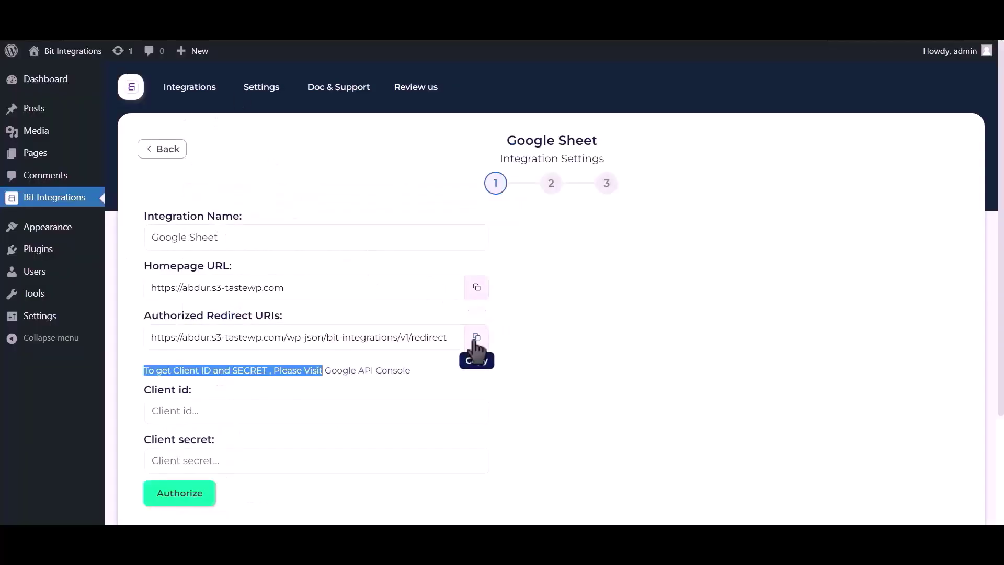
Add the plugin's redirect URI as an authorized redirect URI and create the OAuth client
left_click(476, 339)
key("ctrl+Tab")
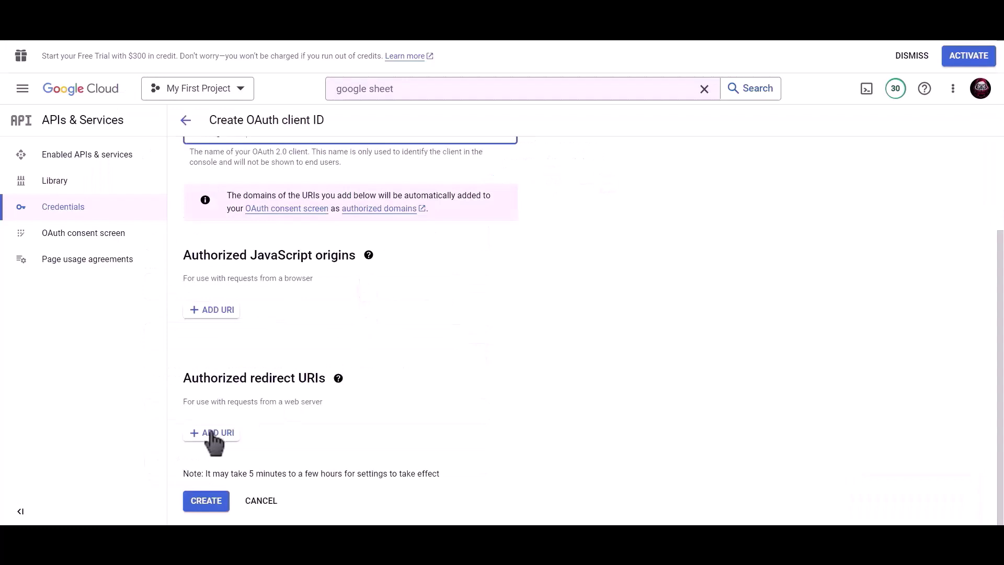
left_click(213, 433)
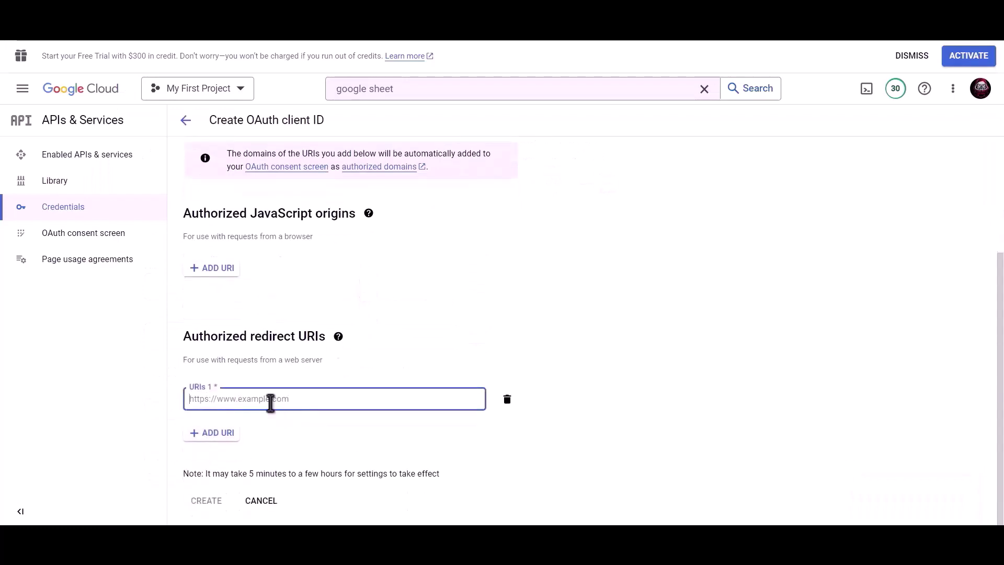
key("ctrl+v")
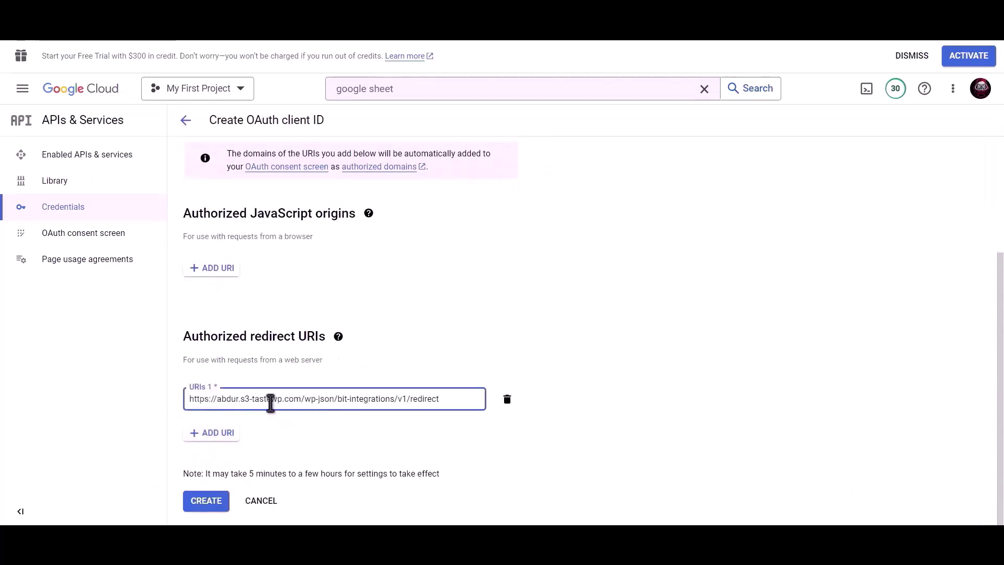
left_click(206, 505)
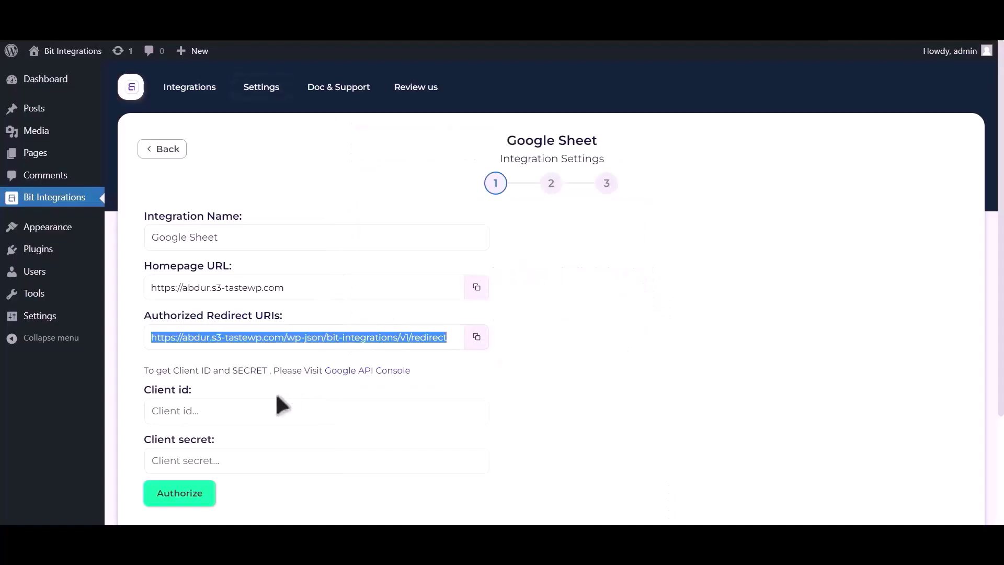
Paste the new client ID into the plugin's Client id field and copy the client secret
left_click(256, 409)
key("ctrl+v")
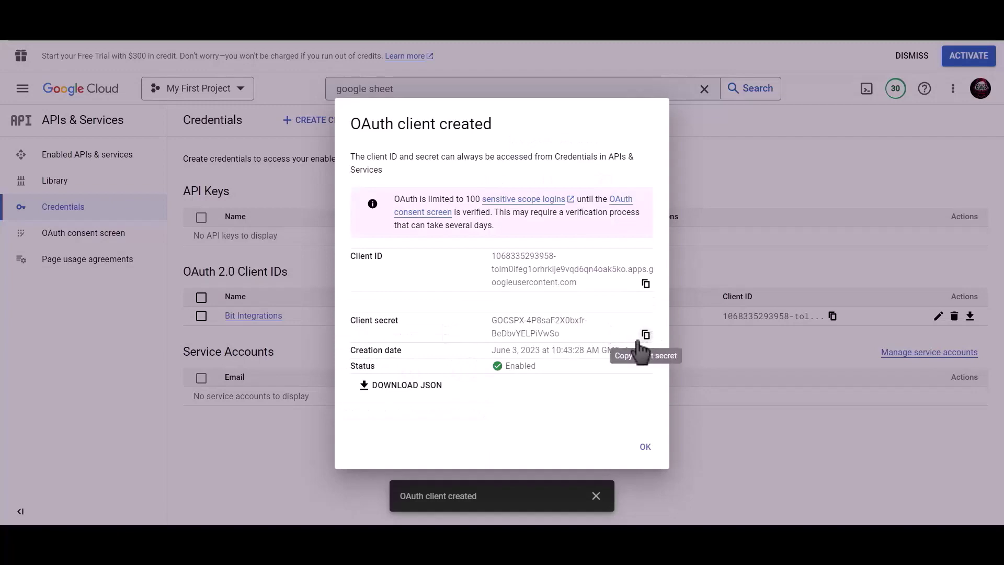
left_click(645, 335)
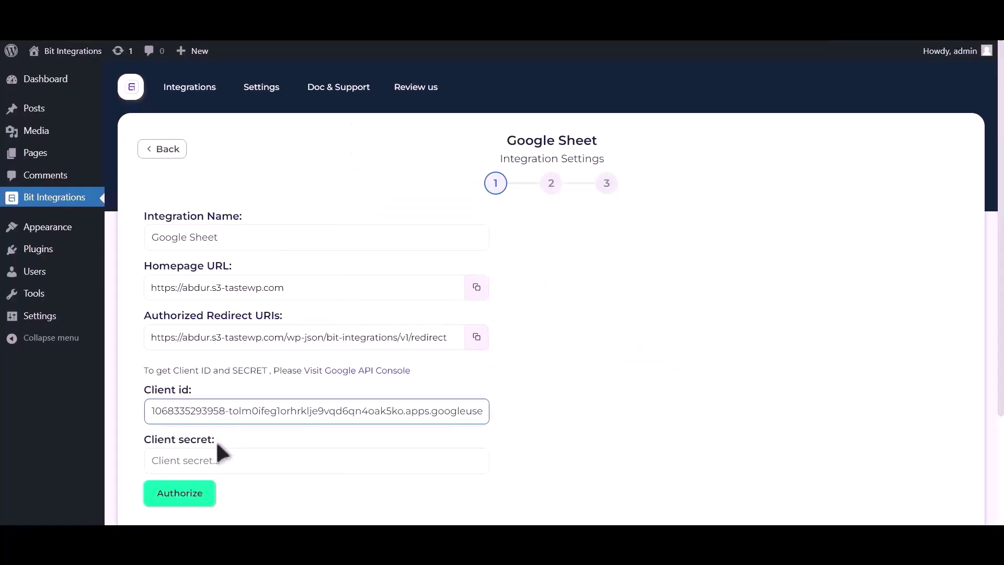
Paste the client secret into the plugin's Client secret field and start authorization
left_click(225, 459)
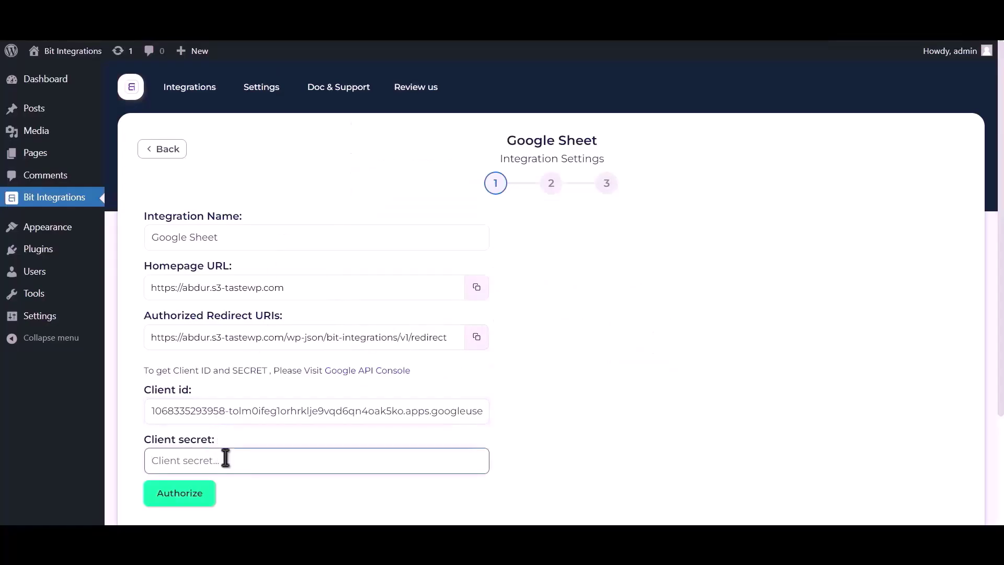
key("ctrl+v")
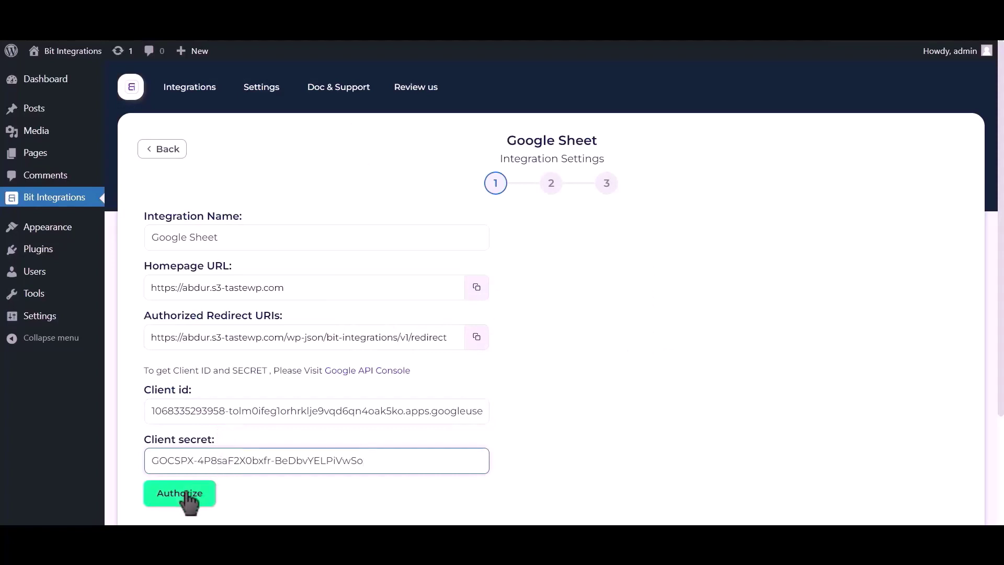
left_click(186, 494)
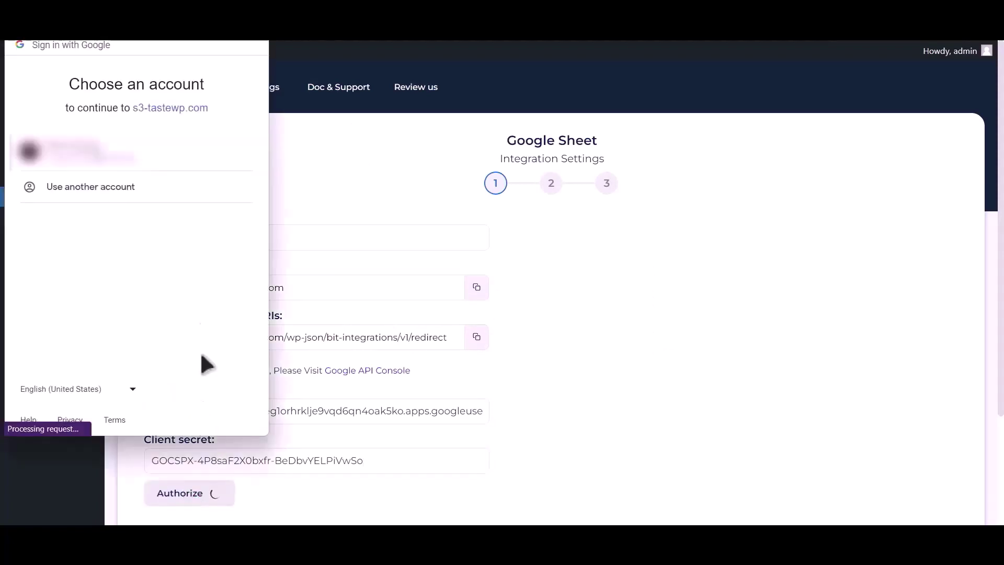
Sign in with the Google account, proceed past the unverified s3-tastewp.com warning, and grant access
left_click(124, 157)
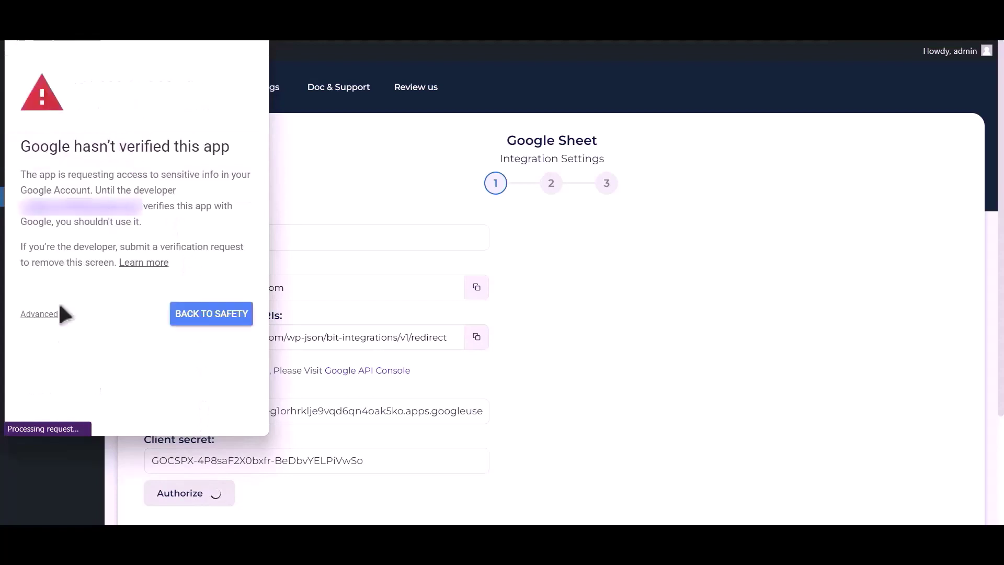
left_click(41, 314)
left_click(76, 409)
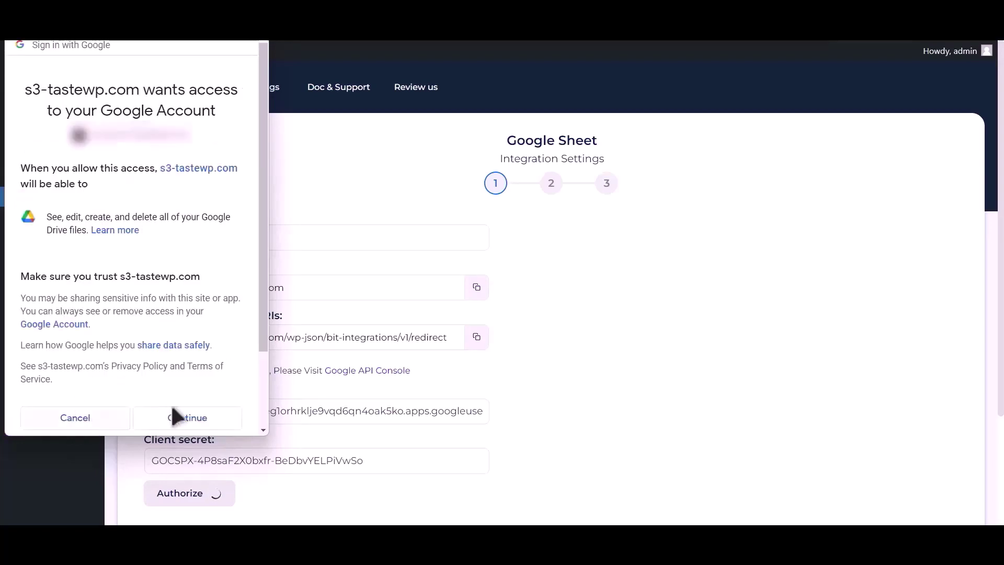
left_click(187, 416)
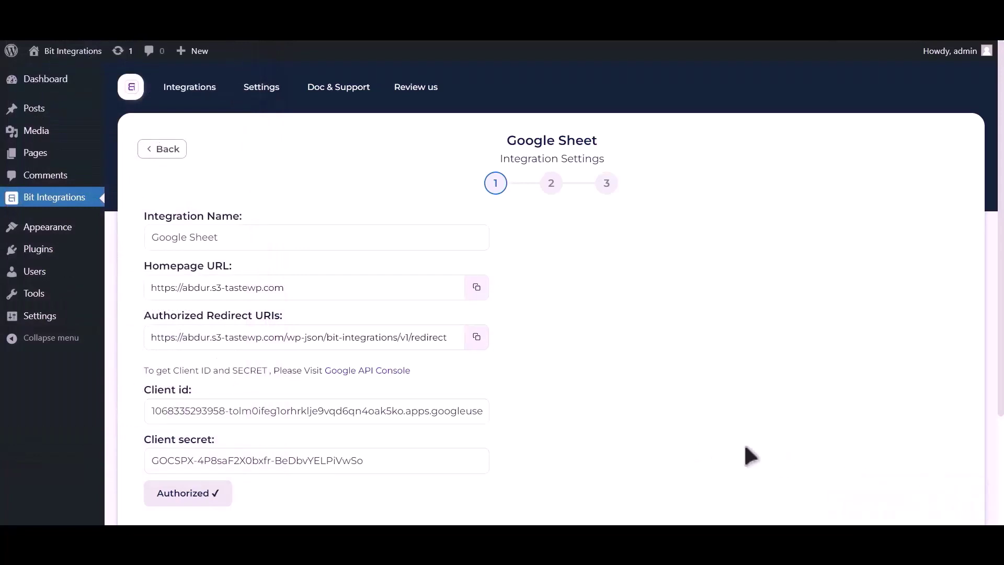
scroll(717, 367, "down", 1)
scroll(727, 371, "down", 3)
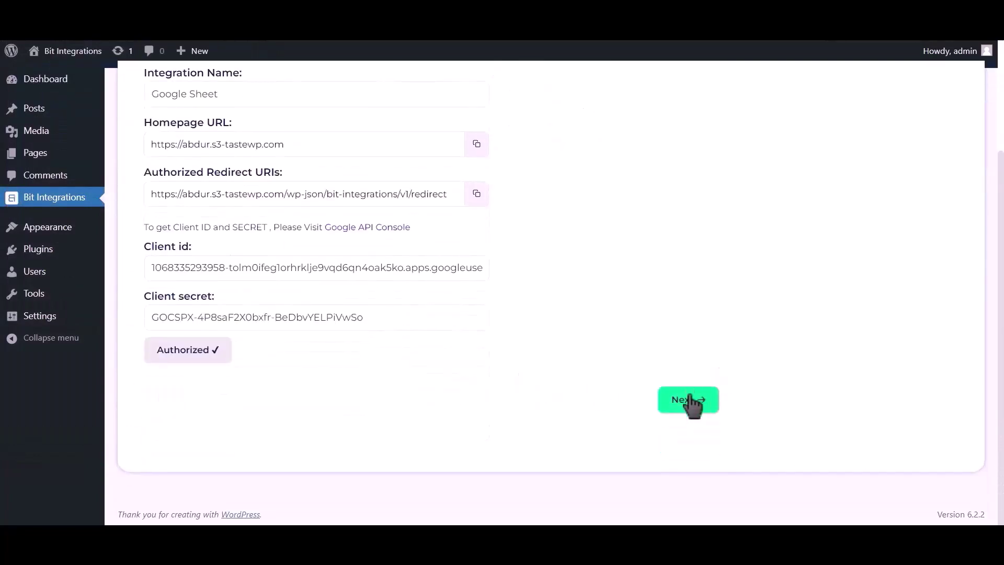
Select spreadsheet Post_Google_Sheet and worksheet Sheet1, with header row A1
left_click(685, 401)
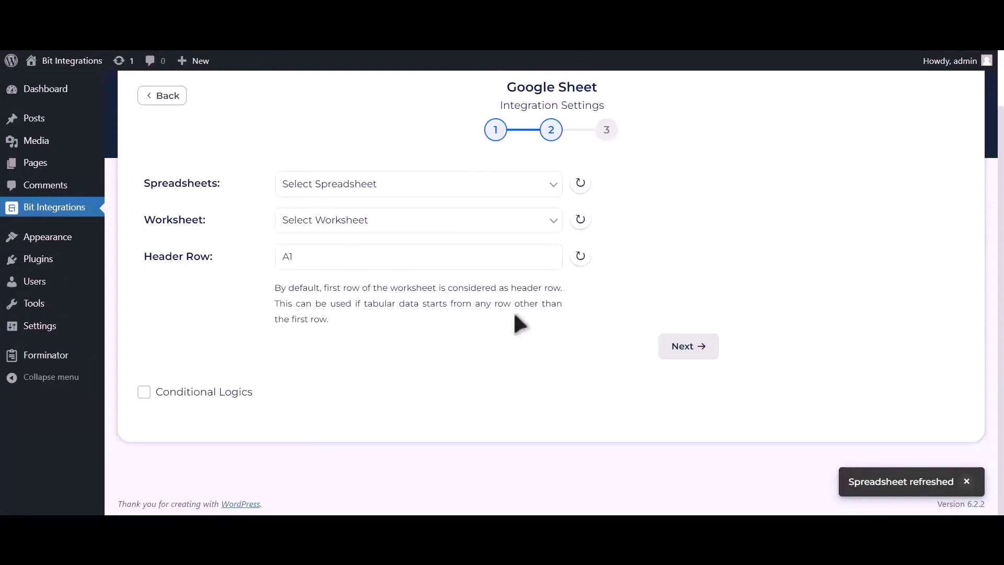
left_click(469, 190)
left_click(443, 216)
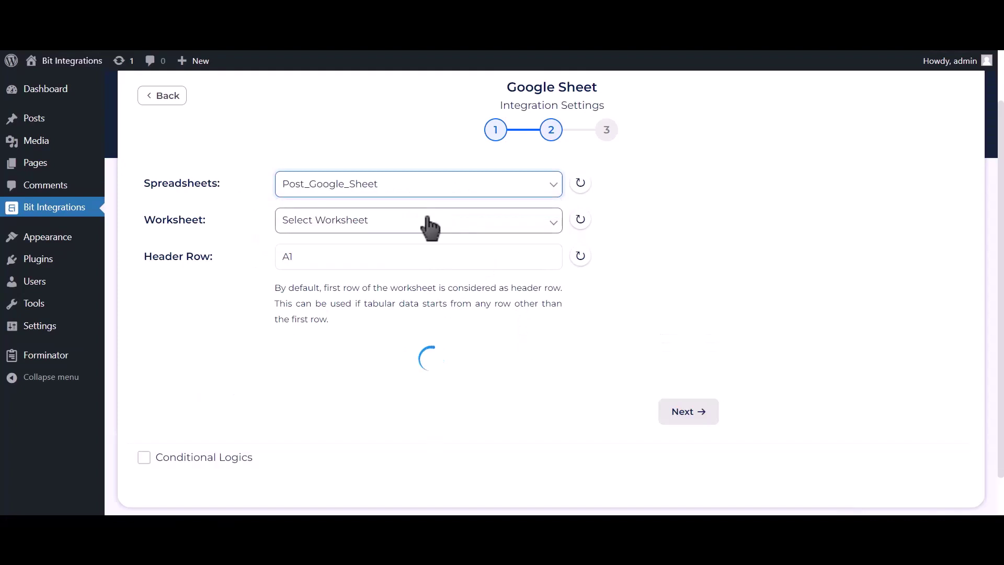
left_click(430, 227)
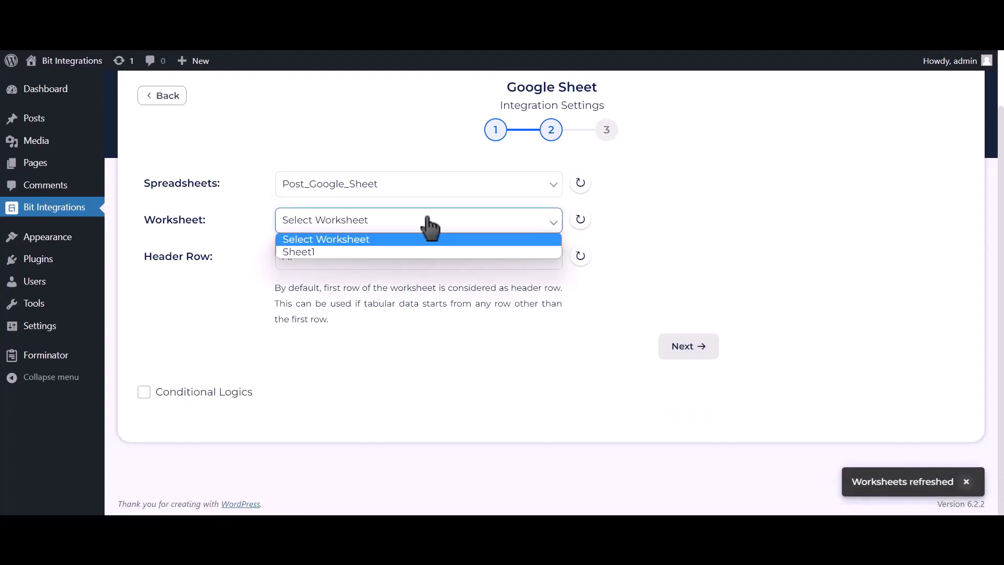
left_click(351, 253)
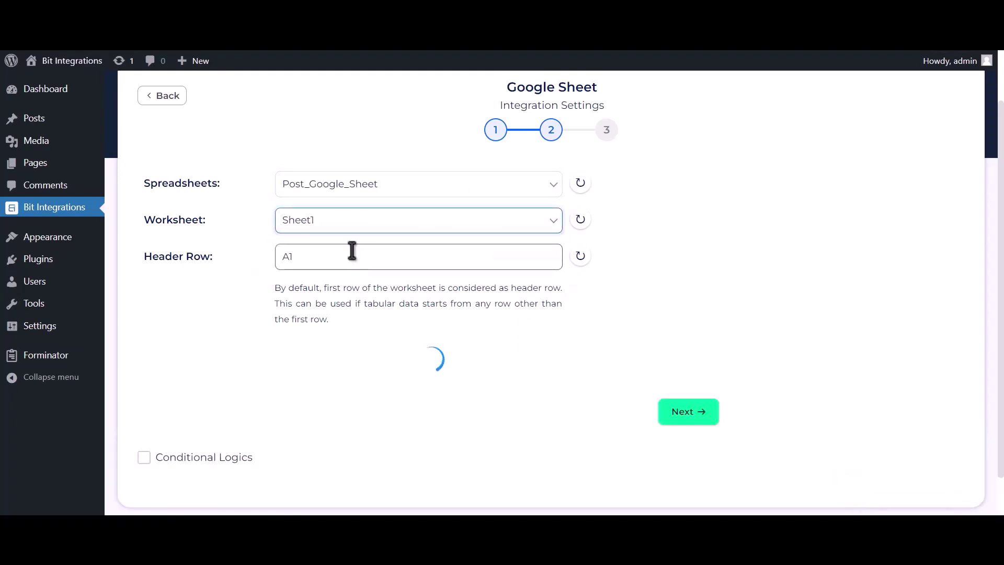
left_click(354, 254)
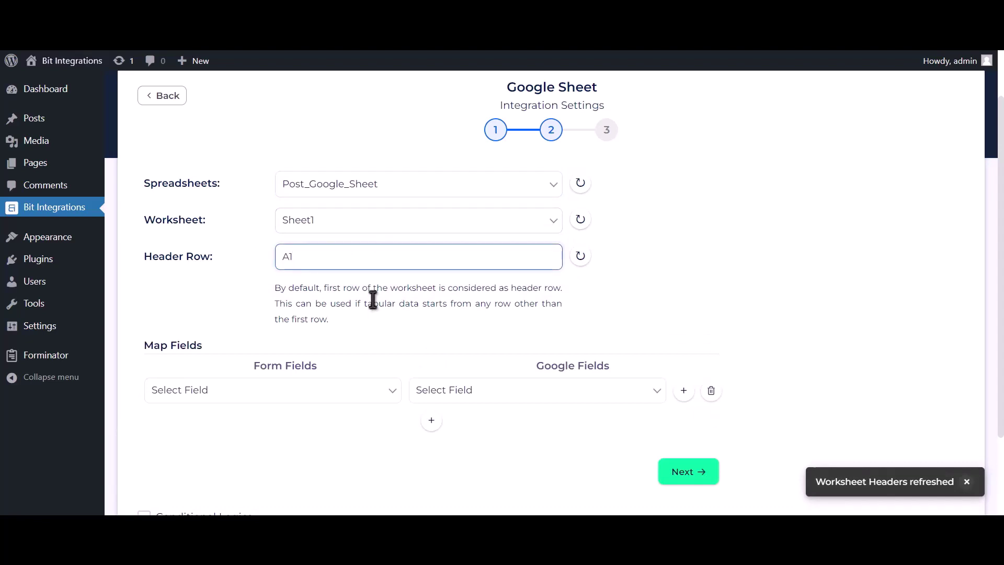
scroll(372, 295, "down", 2)
Map Name-1 to Name, Email Address-1 to Email Address, and Phone Number-1 to Phone Number
left_click(456, 293)
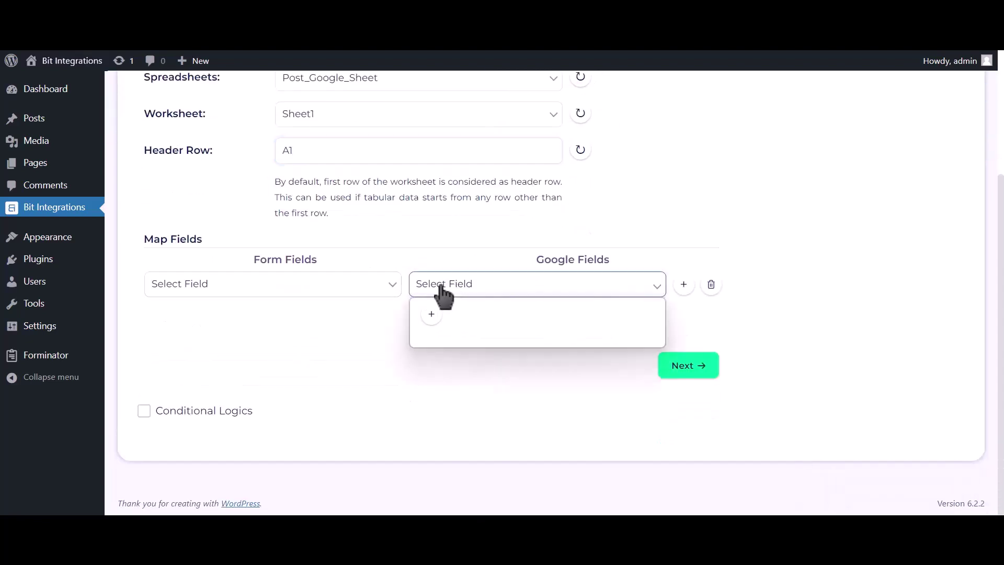
left_click(442, 314)
left_click(370, 298)
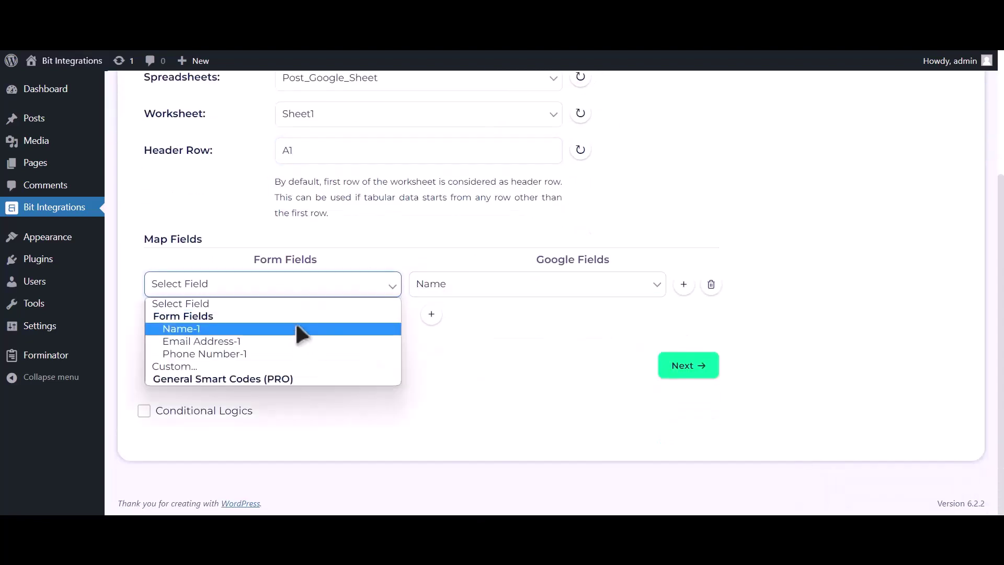
left_click(296, 329)
left_click(432, 314)
left_click(439, 321)
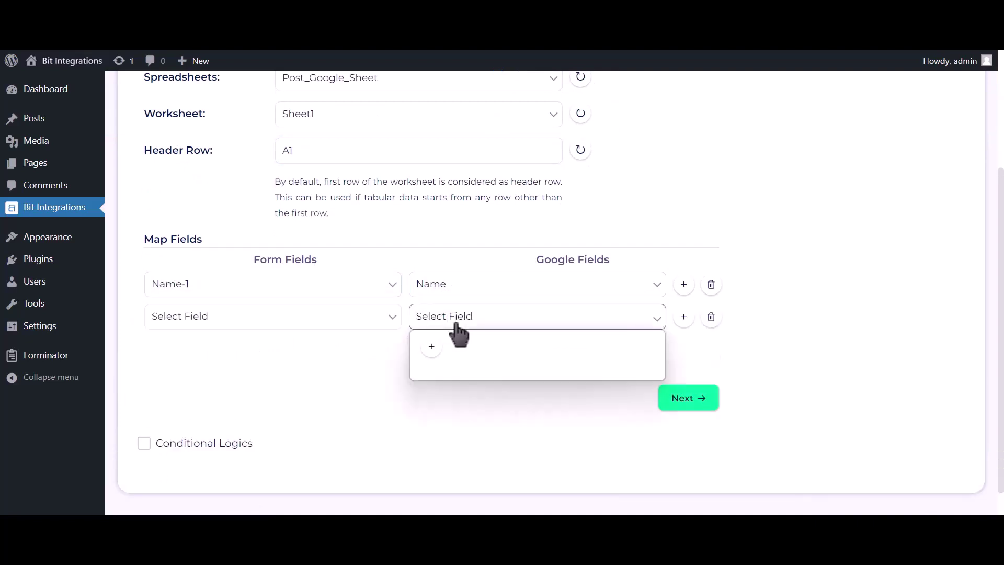
left_click(450, 360)
left_click(307, 326)
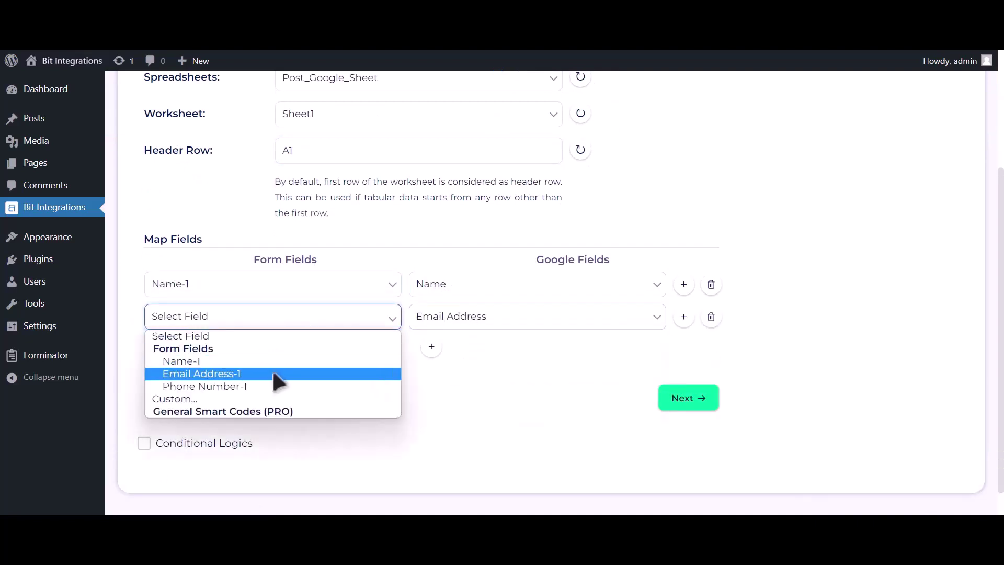
left_click(272, 372)
left_click(432, 347)
left_click(462, 353)
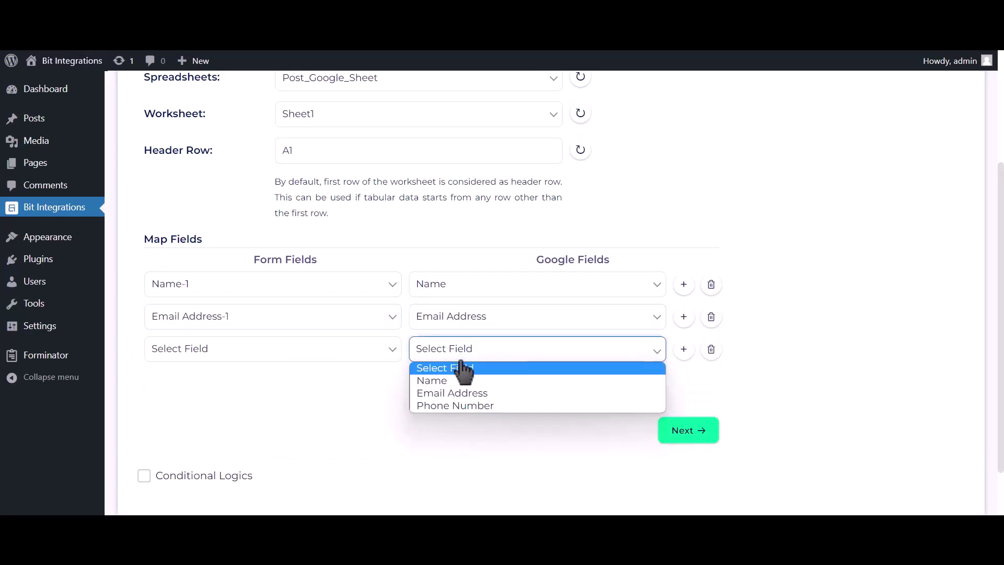
left_click(461, 405)
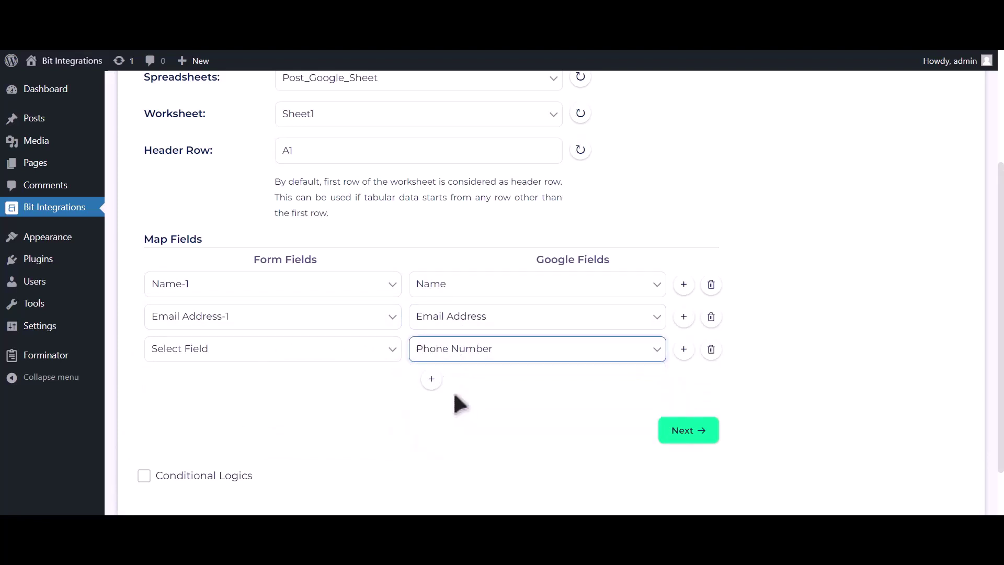
left_click(366, 356)
left_click(323, 417)
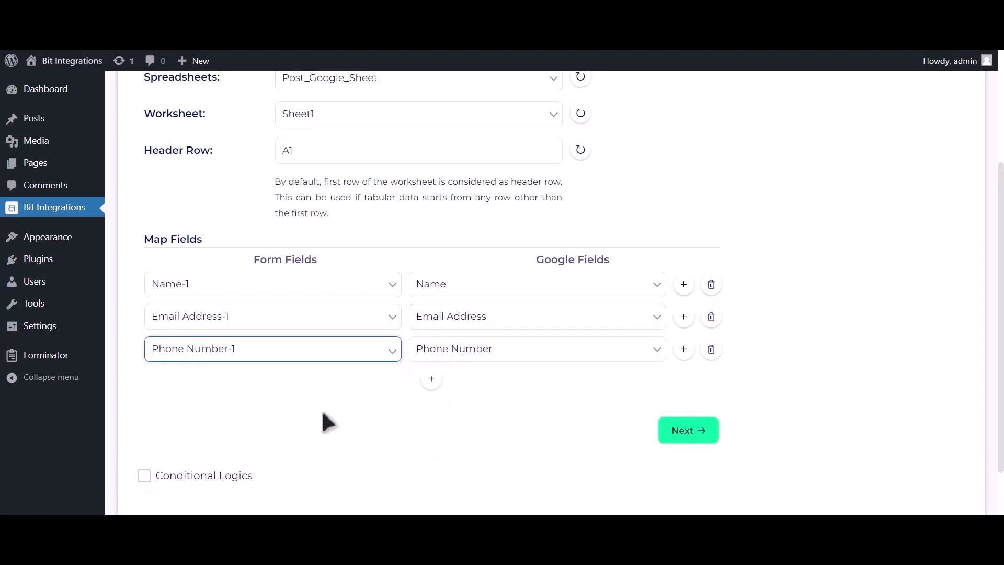
Leave conditional logic unchecked, then finish and save the Google Sheet integration
scroll(283, 424, "down", 1)
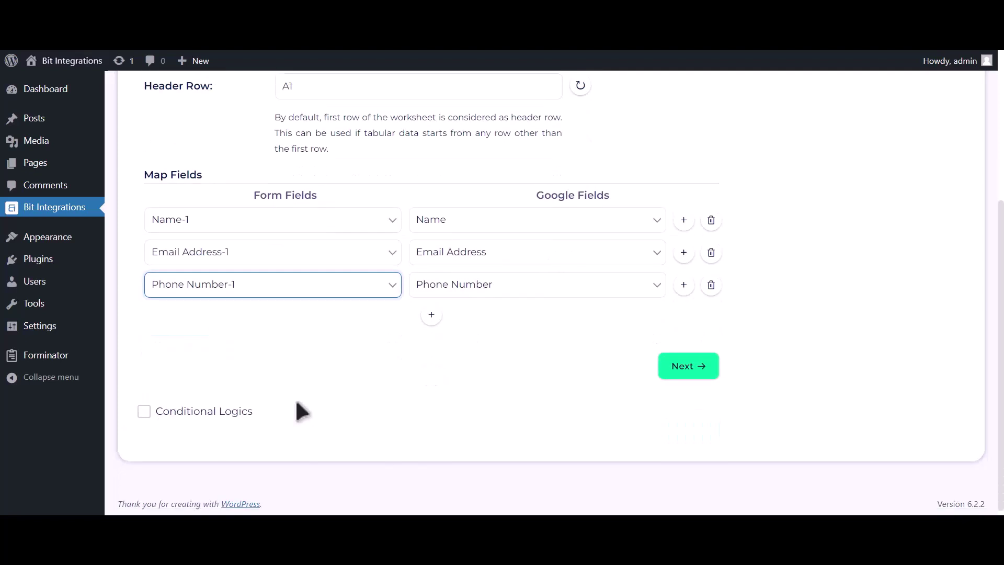
left_click(230, 412)
scroll(233, 404, "down", 2)
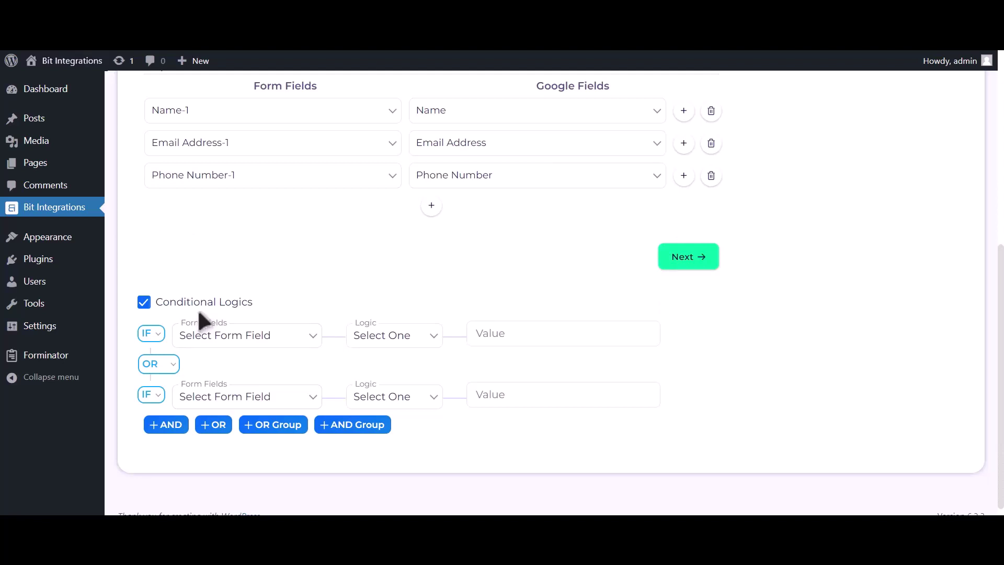
left_click(198, 303)
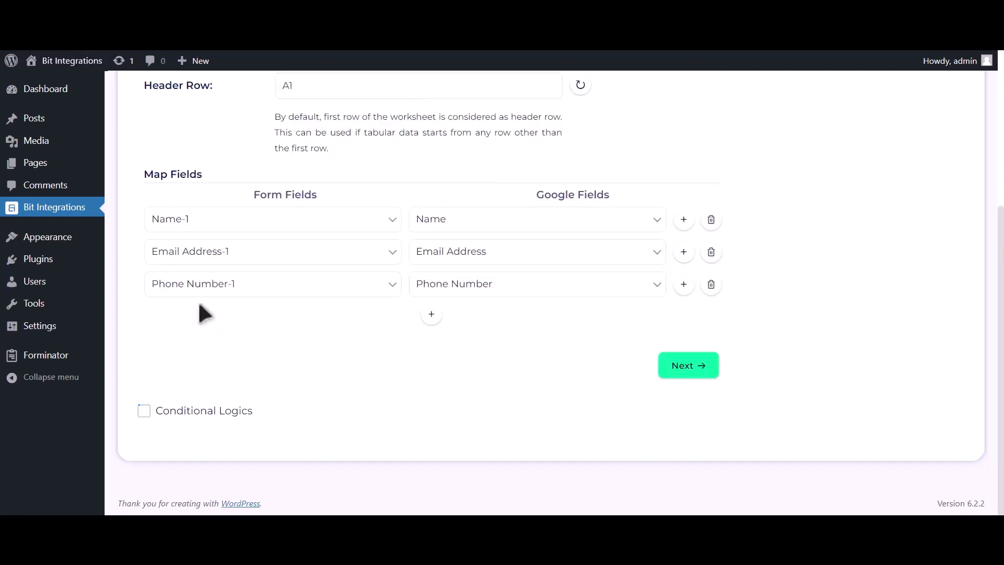
left_click(689, 366)
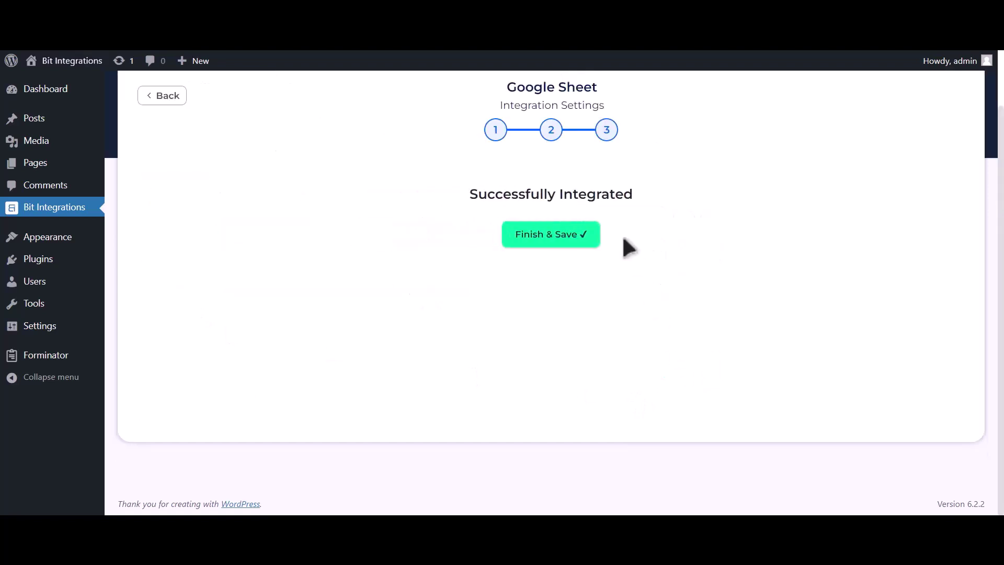
left_click(581, 242)
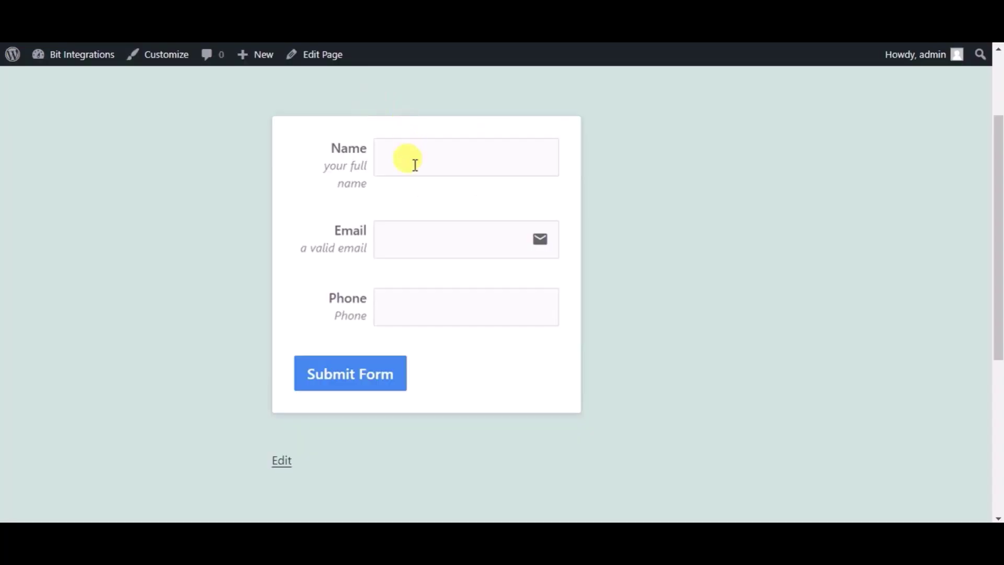
left_click(415, 163)
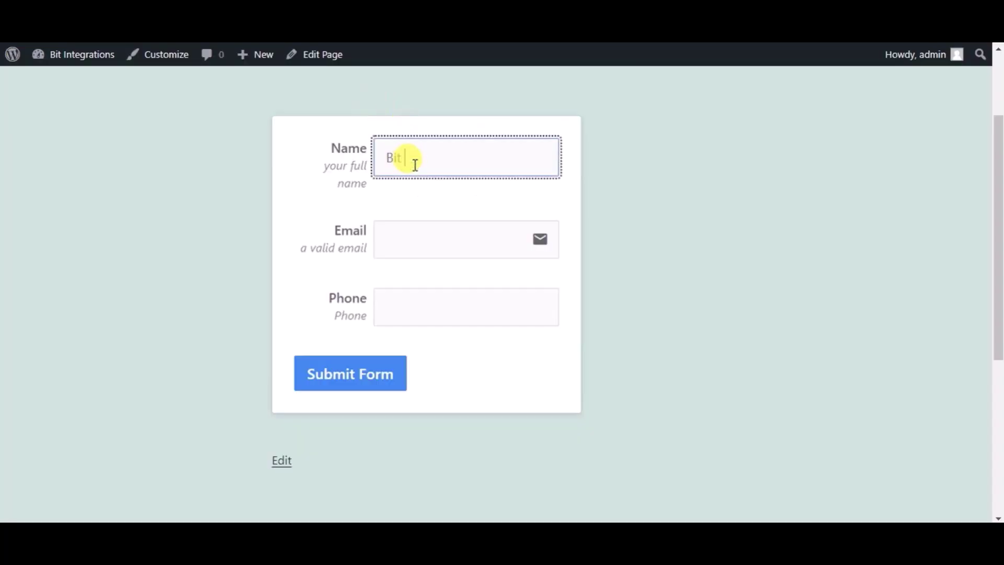
Fill the test form with name 'Bit Integrations', an email address and a phone number, and submit it
type("Bit Integrations")
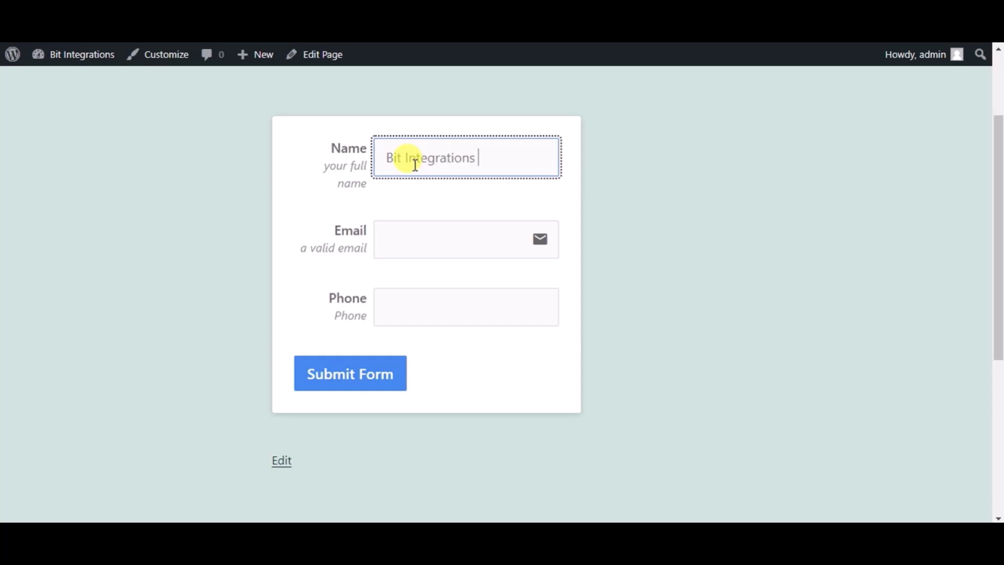
left_click(414, 232)
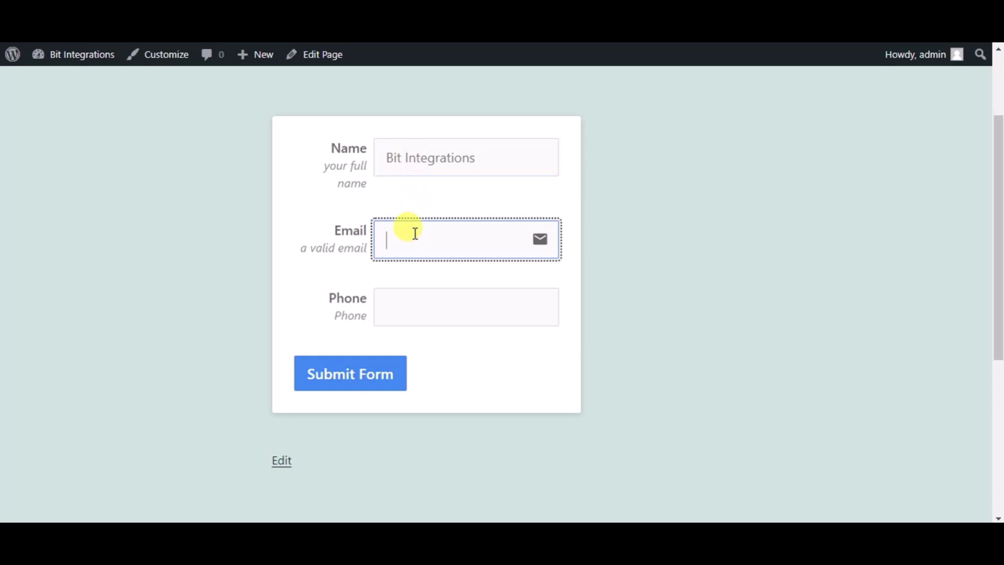
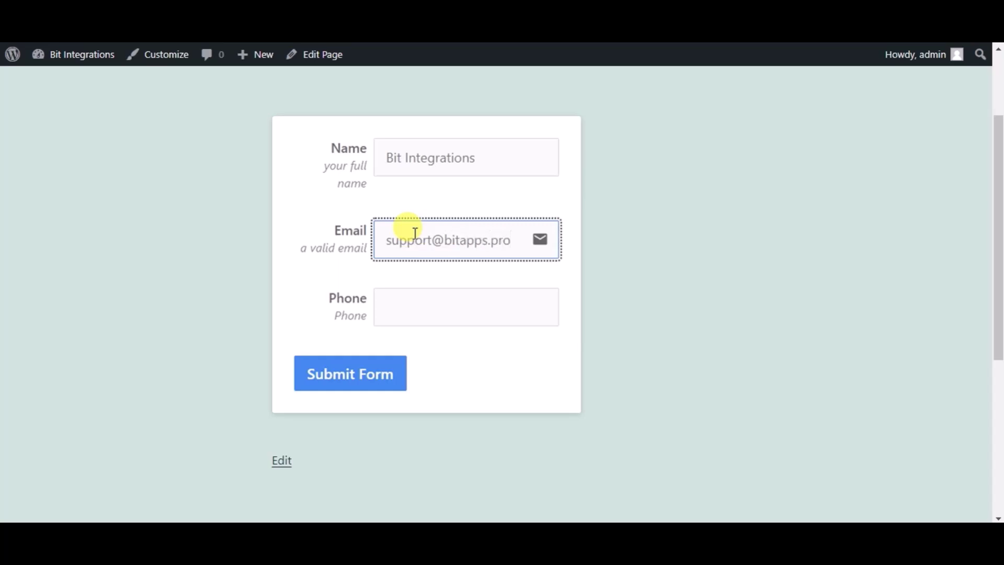
left_click(423, 296)
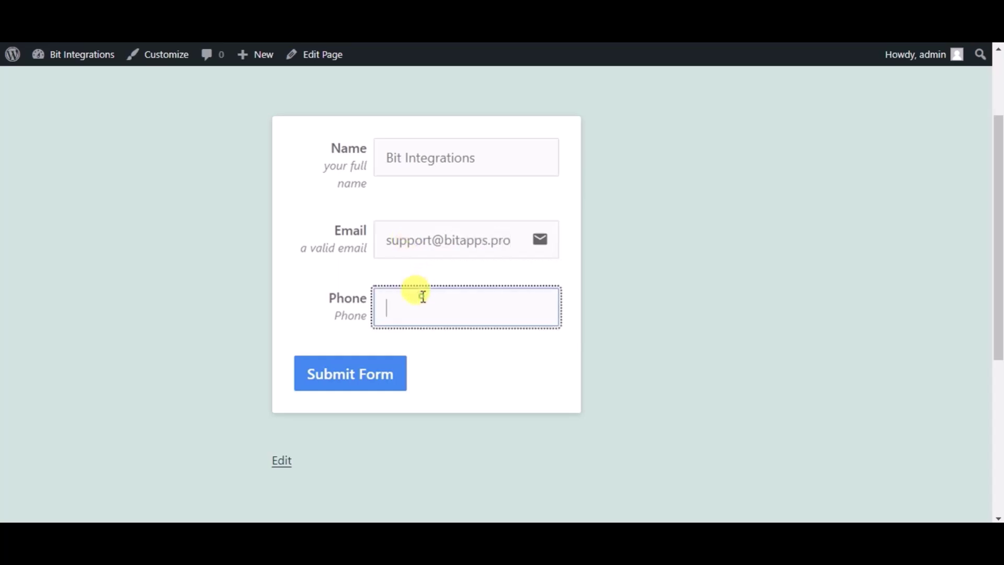
type("444555666")
left_click(379, 384)
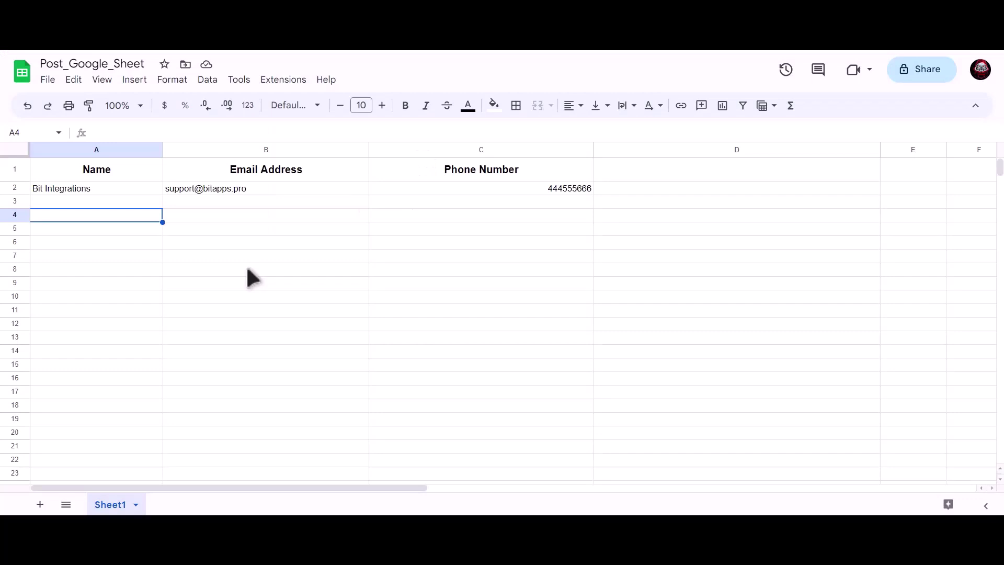
Check cells B2 and C2 of Post_Google_Sheet for the submitted email and phone number
left_click(208, 195)
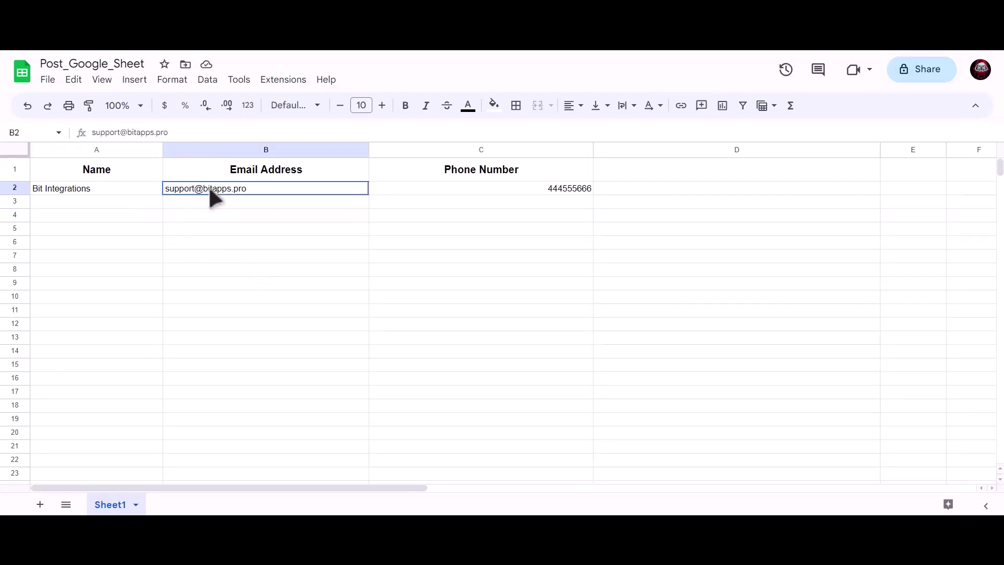
left_click(477, 190)
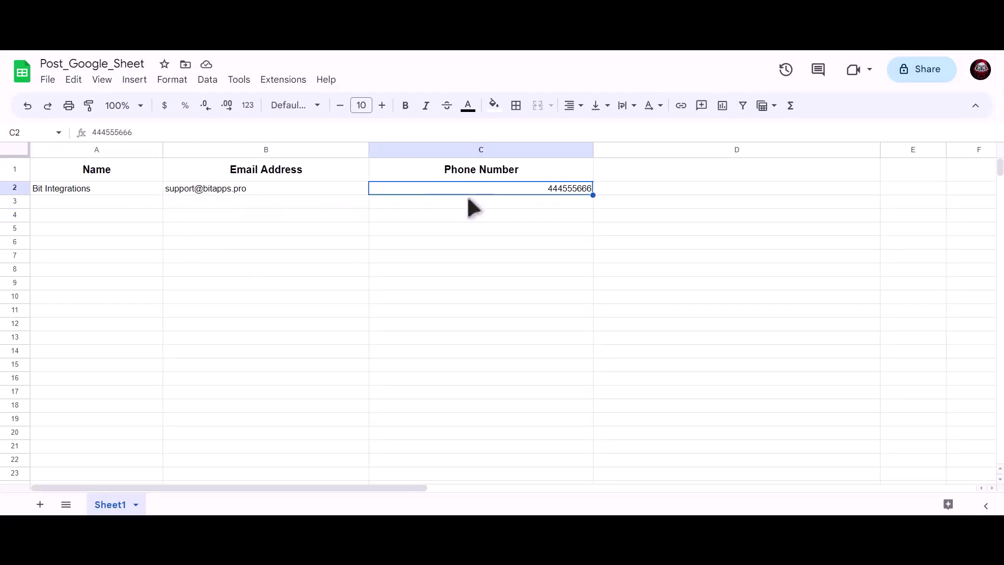
left_click(290, 241)
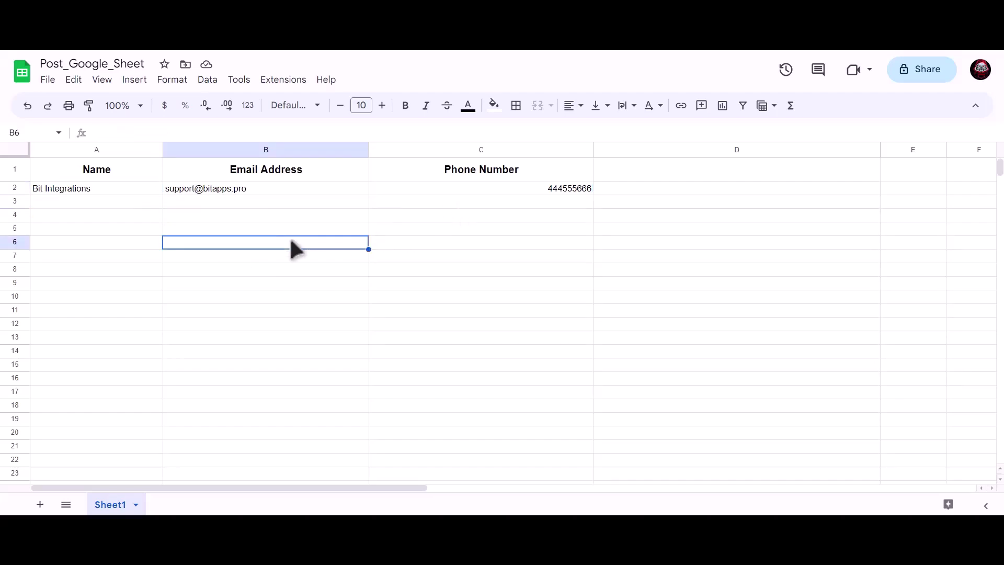